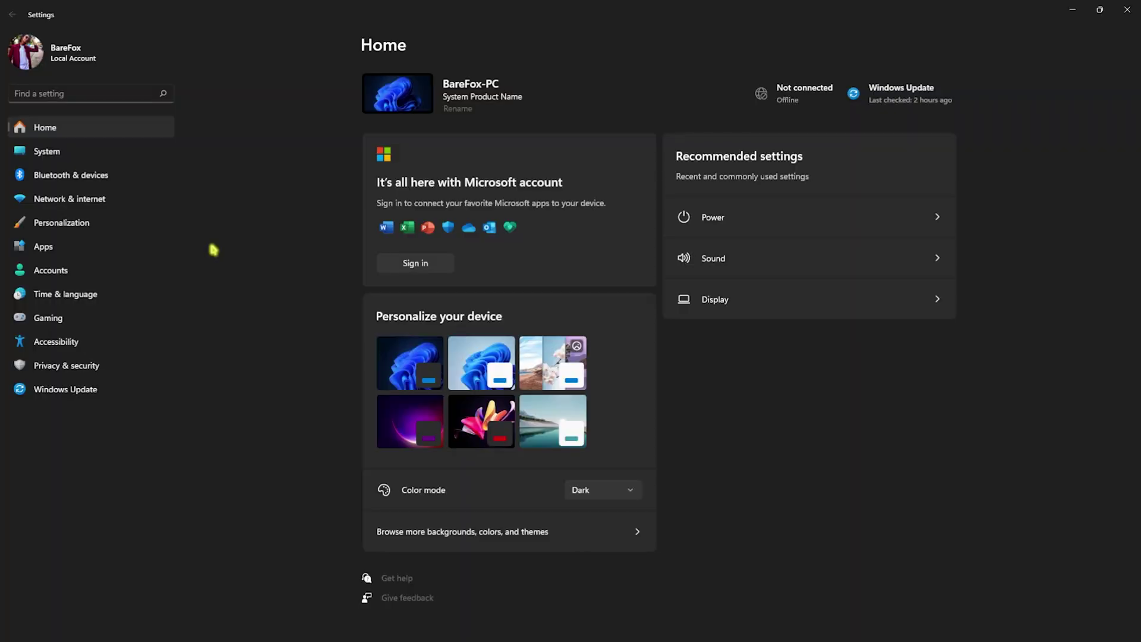
- Check that Game Bar's controller toggle is Off and that Game Mode is On
left_click(85, 318)
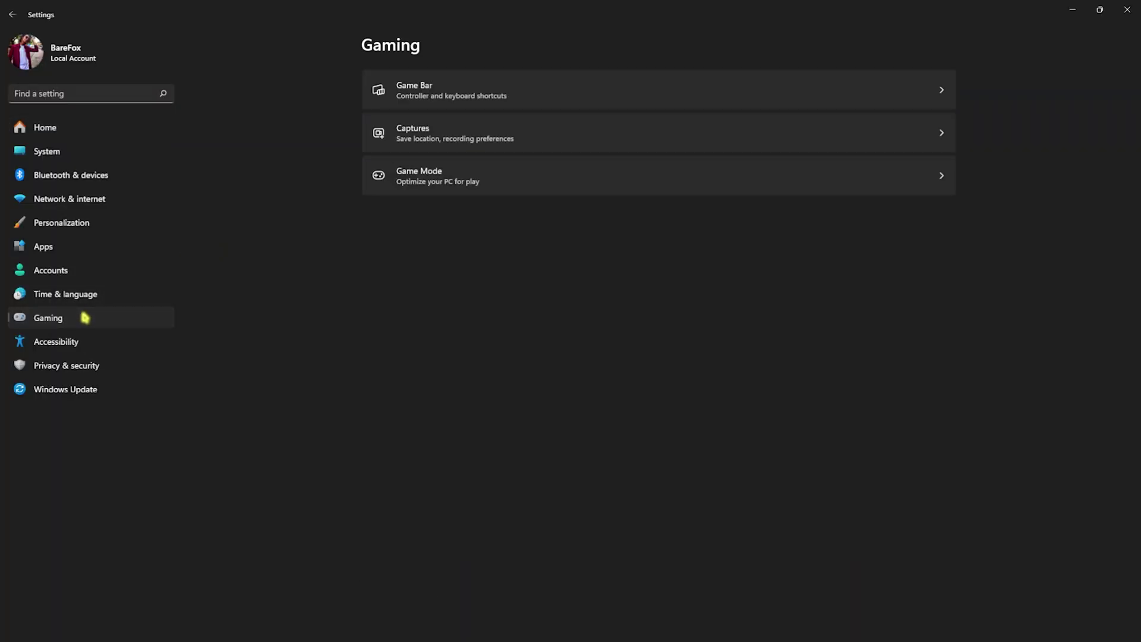
left_click(513, 104)
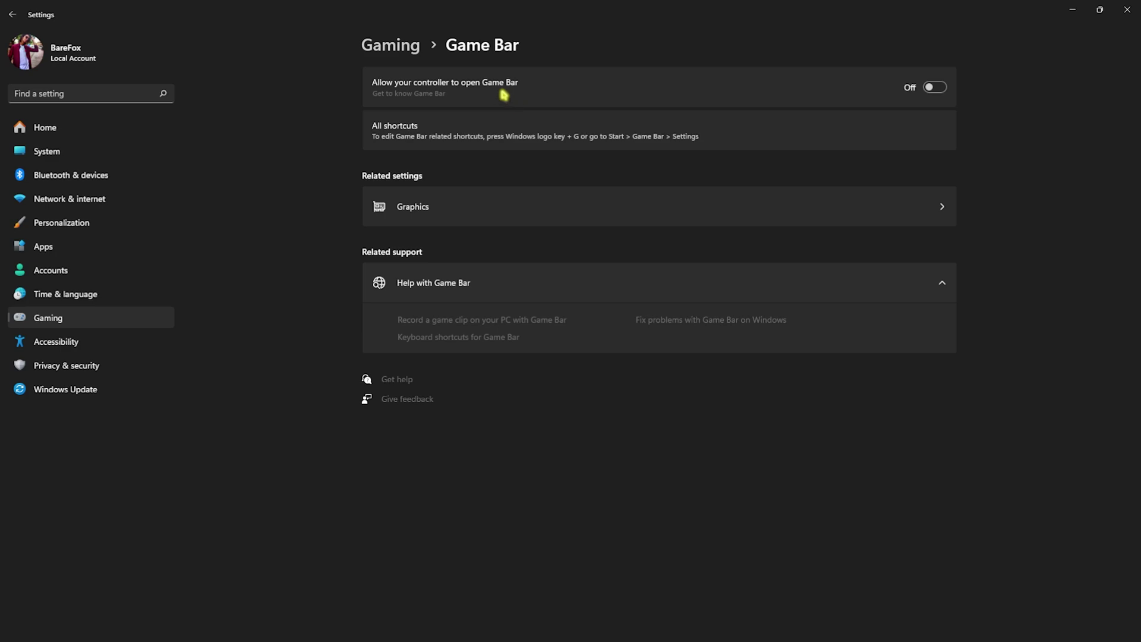
left_click(407, 51)
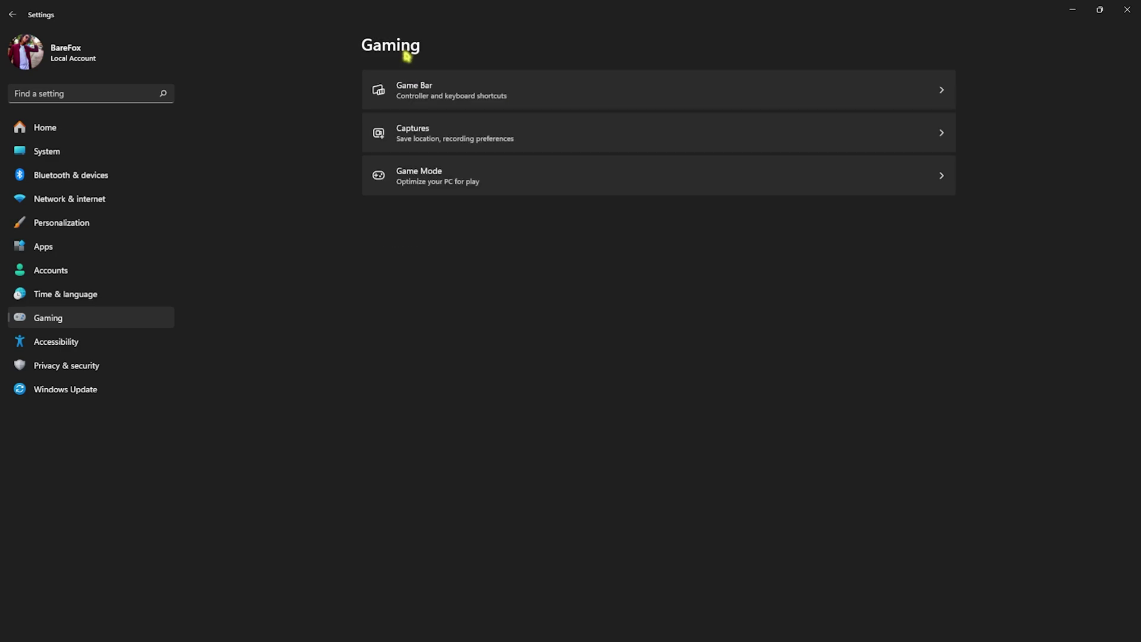
left_click(417, 182)
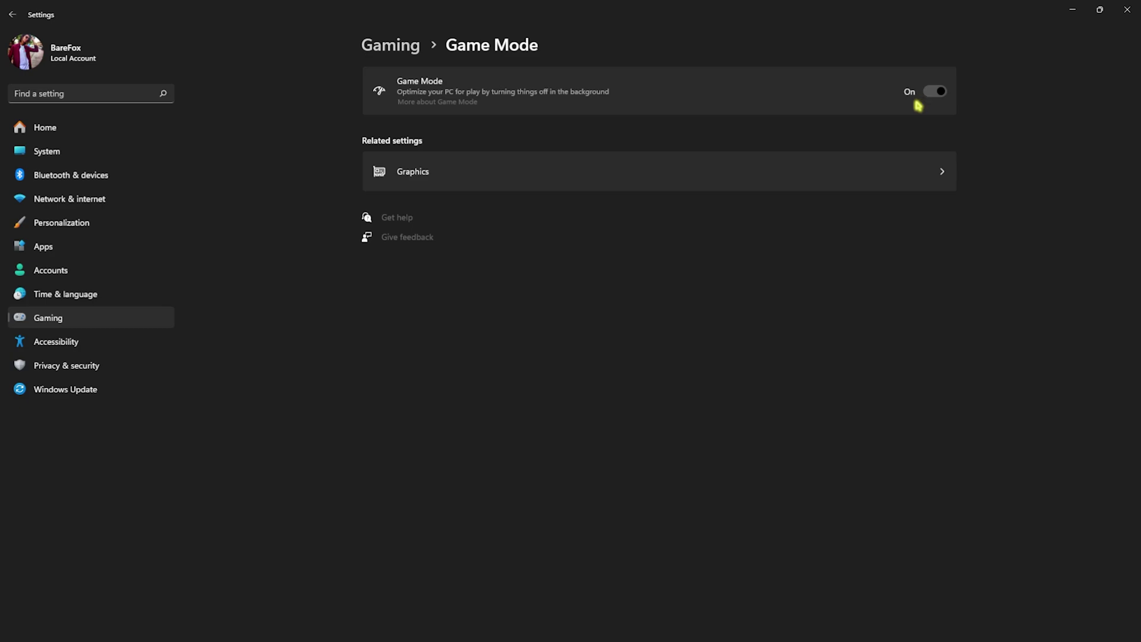
- Open Graphics settings and look at the default graphics settings and Browse dialog without adding anything
left_click(461, 184)
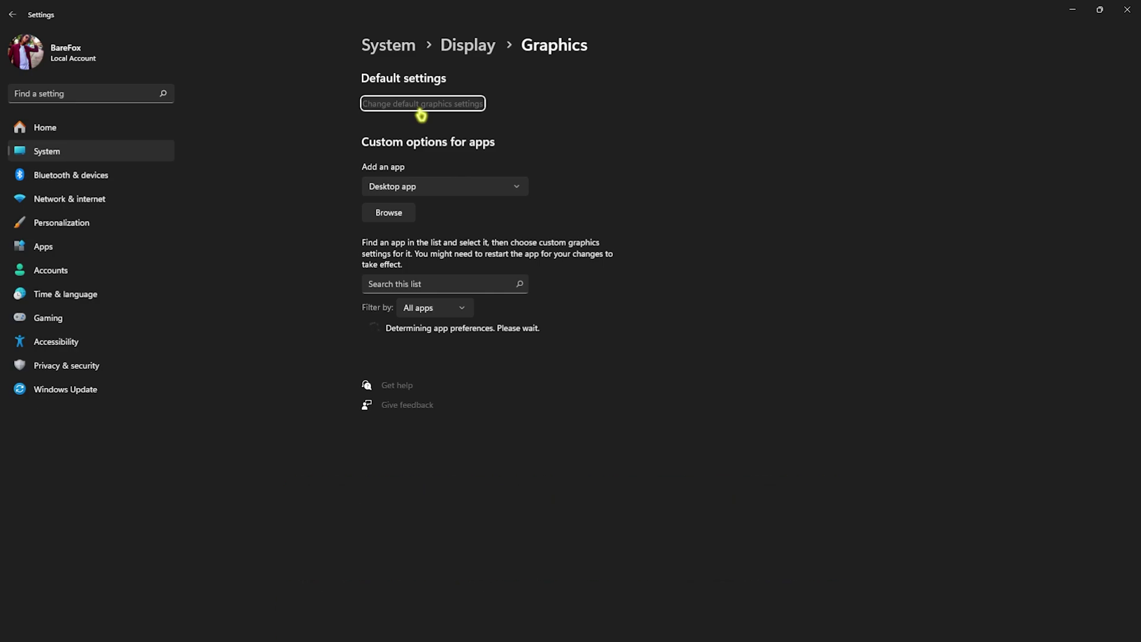
left_click(421, 106)
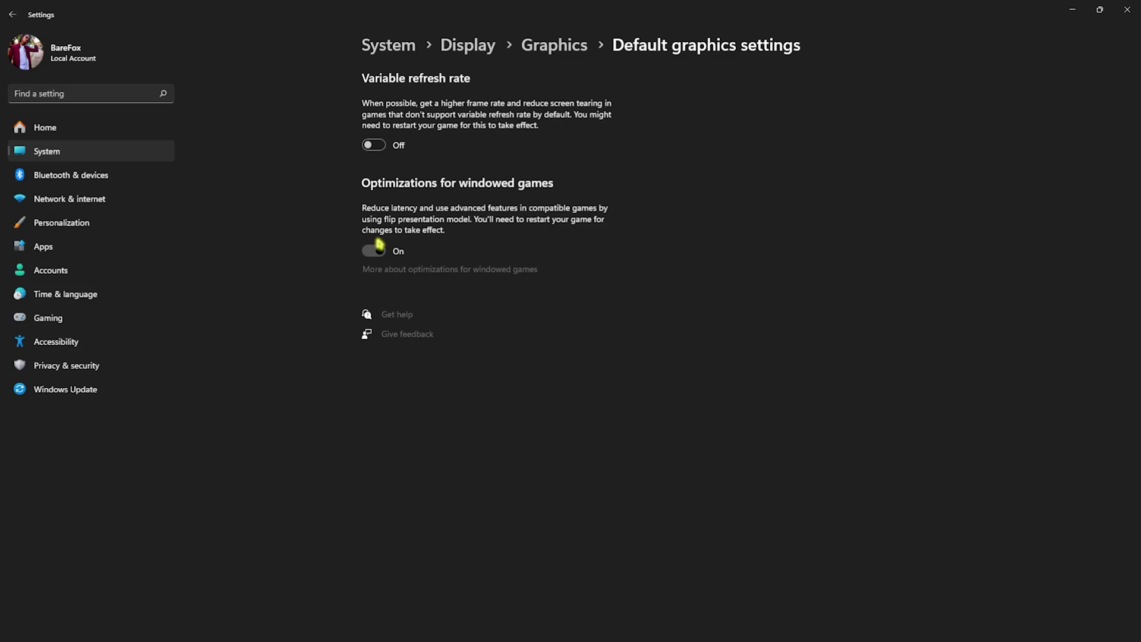
left_click(563, 53)
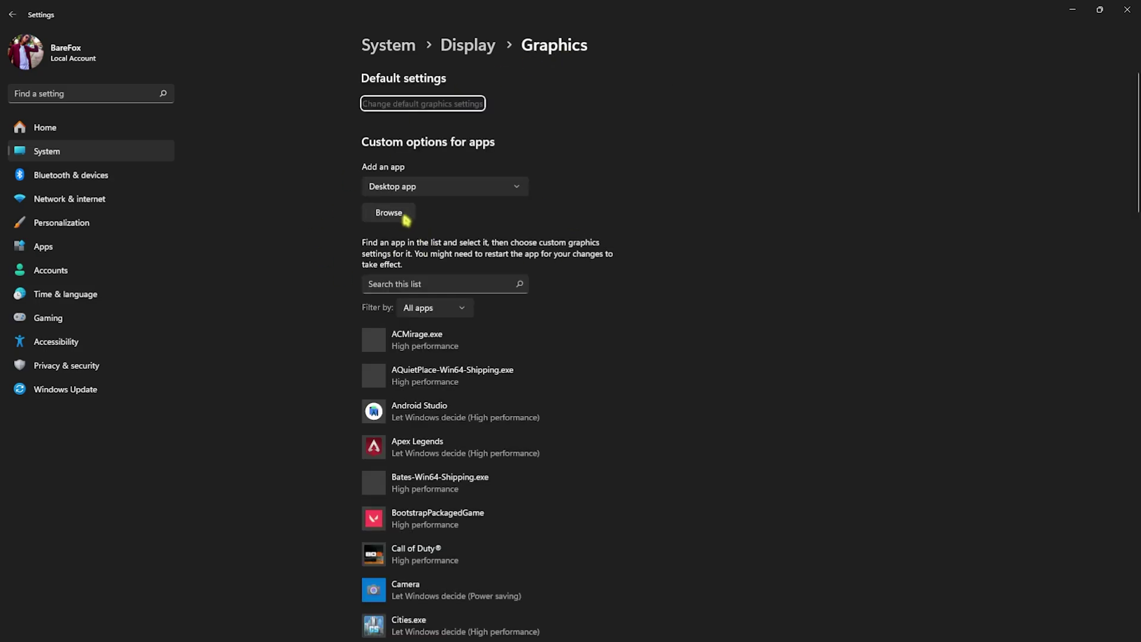
left_click(406, 216)
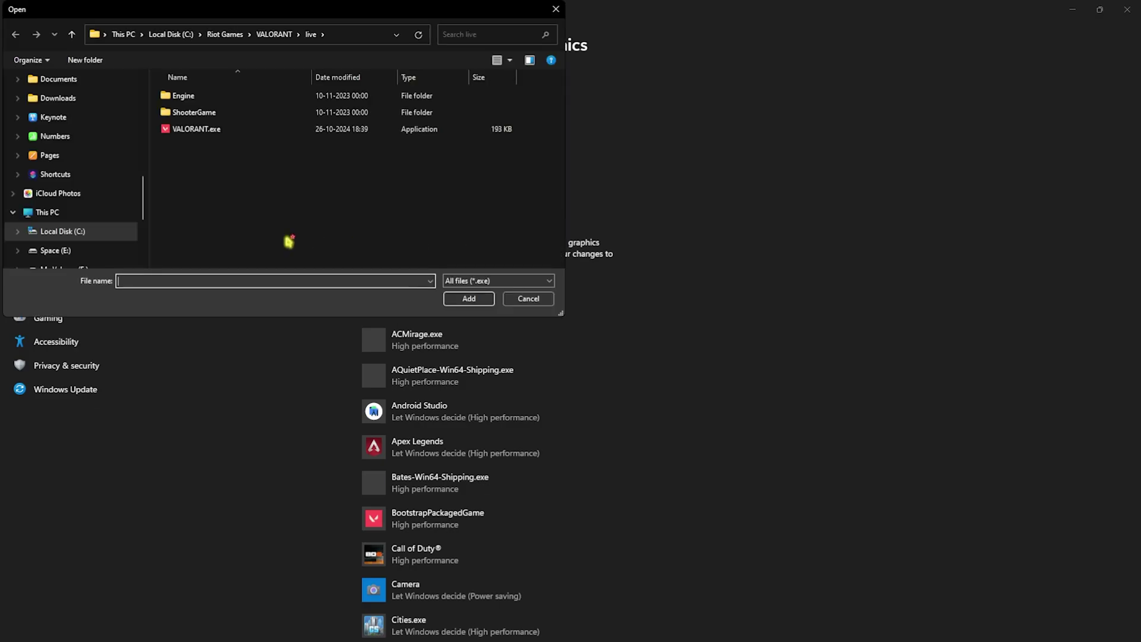
left_click(528, 299)
- Expand Apex Legends and save its graphics preference as High performance
left_click(431, 441)
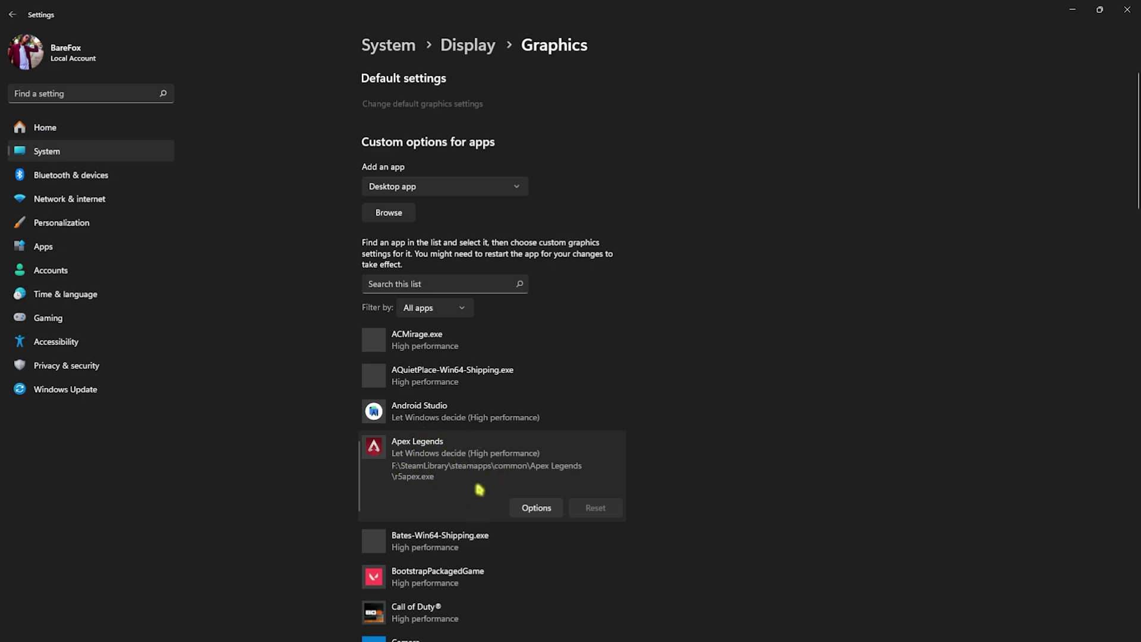
scroll(479, 489, "down", 2)
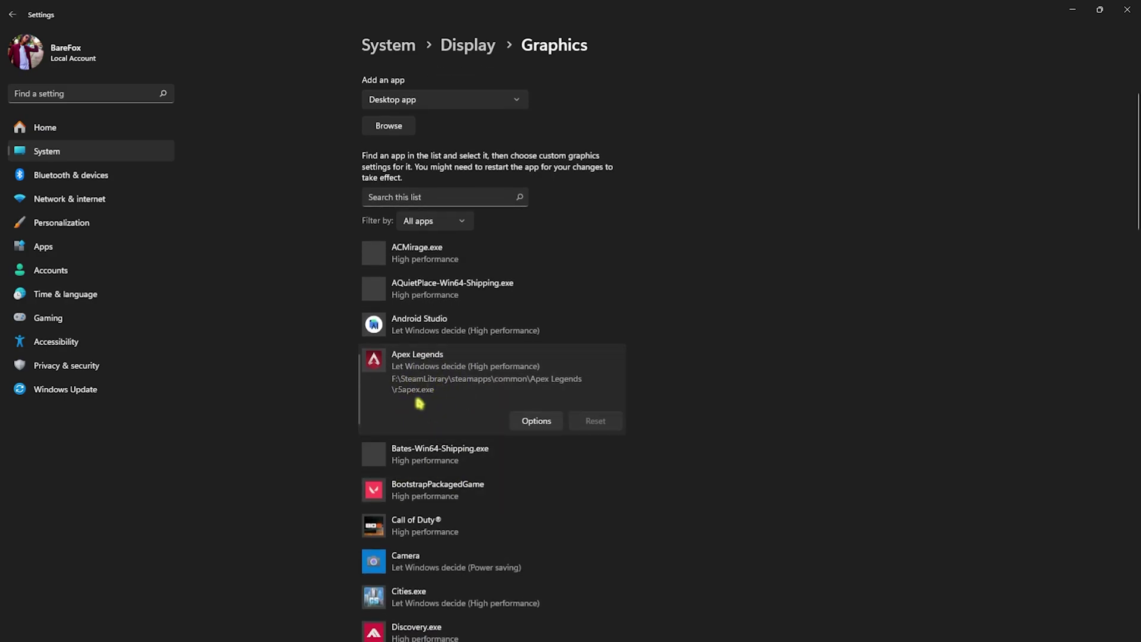
left_click(537, 422)
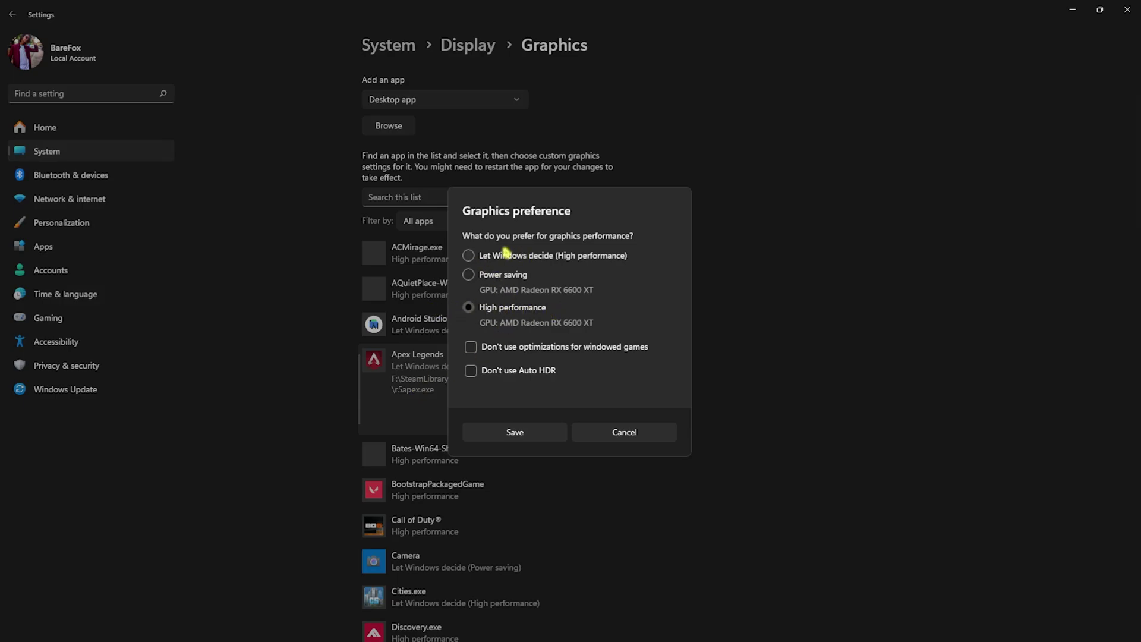
left_click(510, 433)
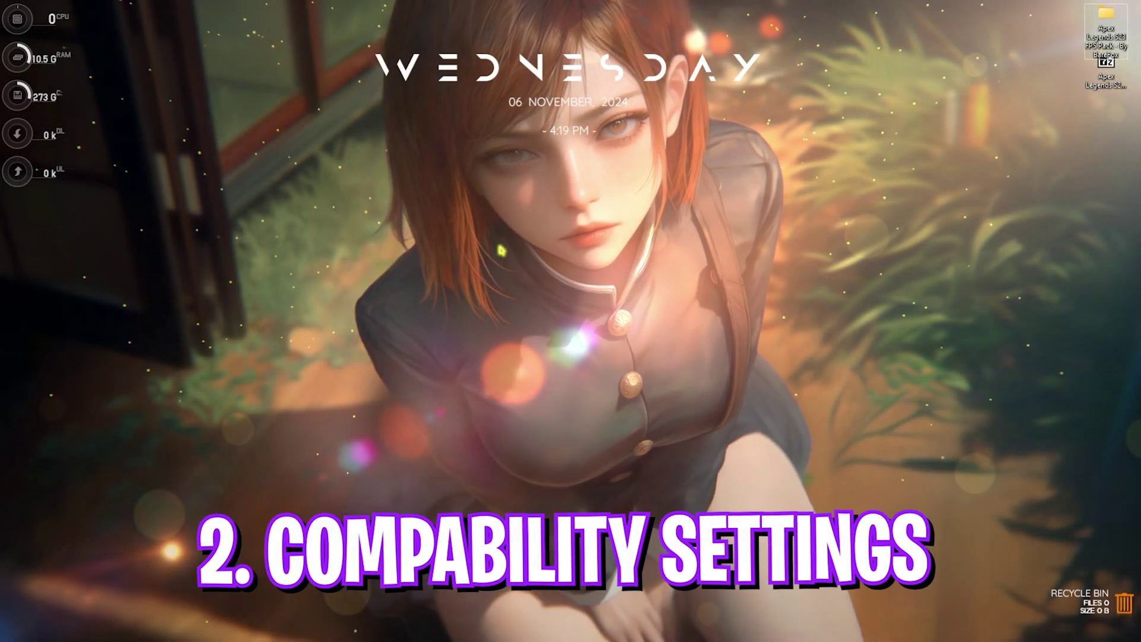
- Open the Start menu to launch Steam
key("super")
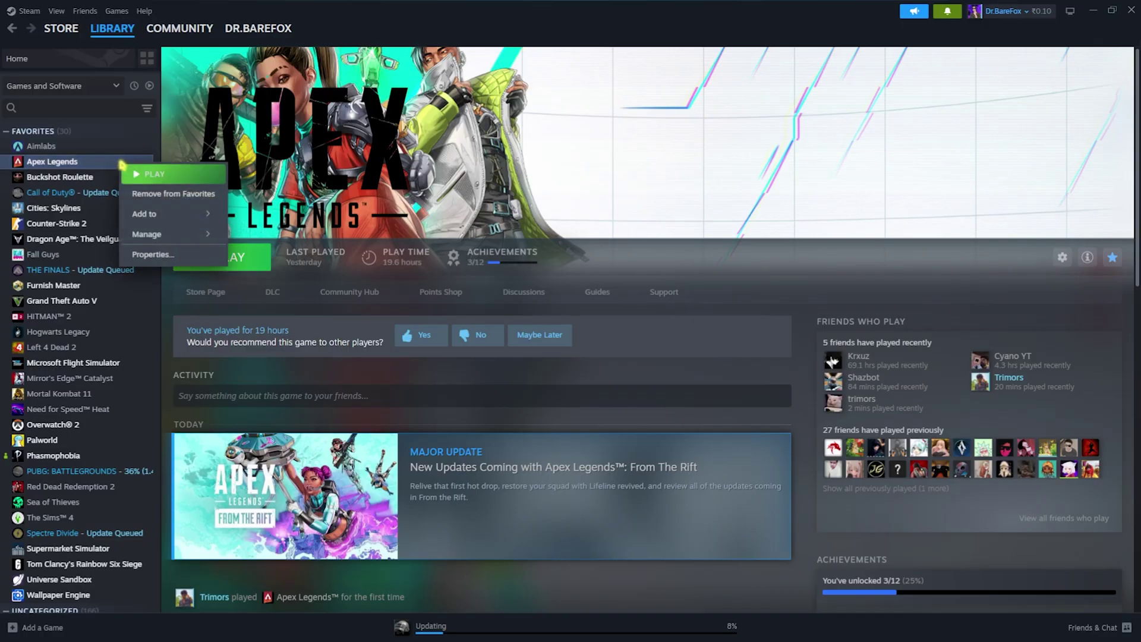
mouse_move(172, 237)
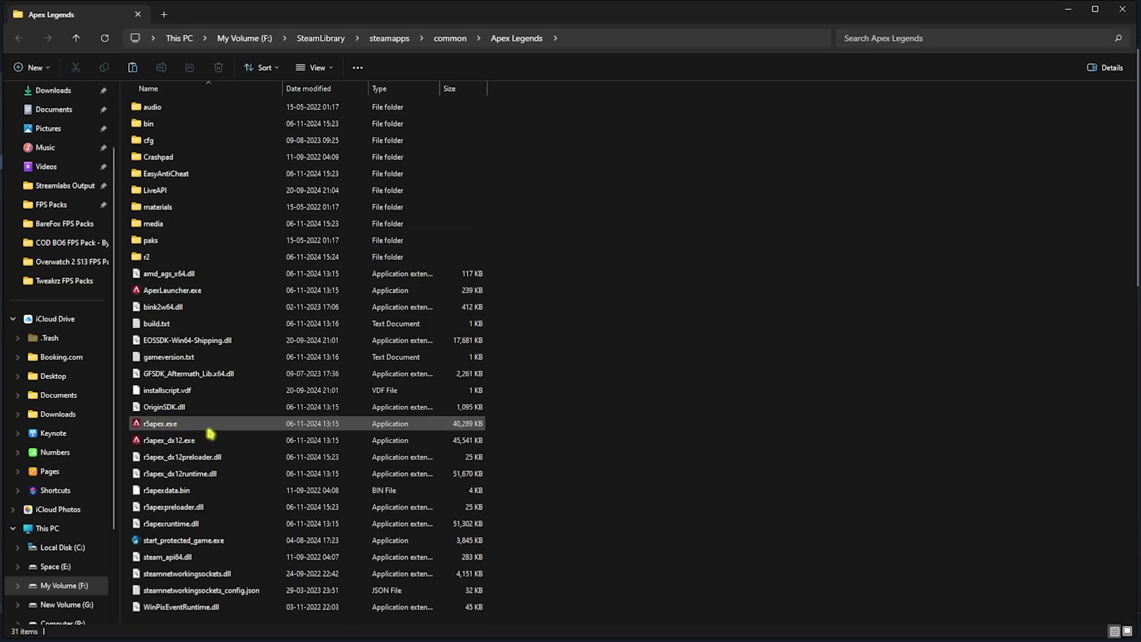
- For r5apex.exe, disable fullscreen optimizations and set the high DPI scaling override to Application
right_click(193, 426)
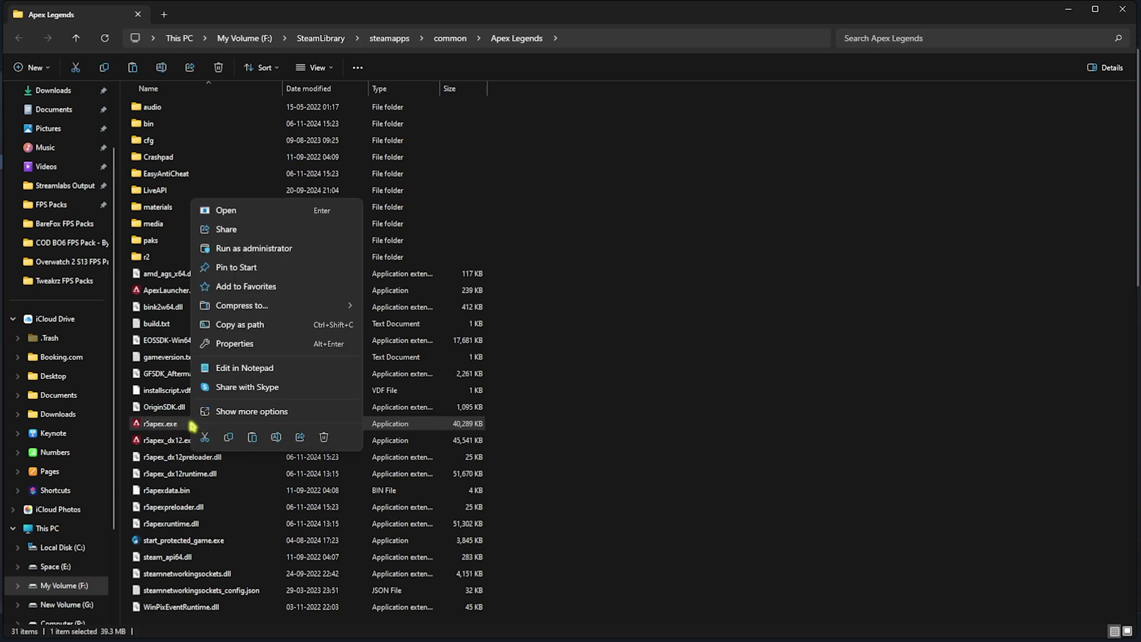
left_click(243, 351)
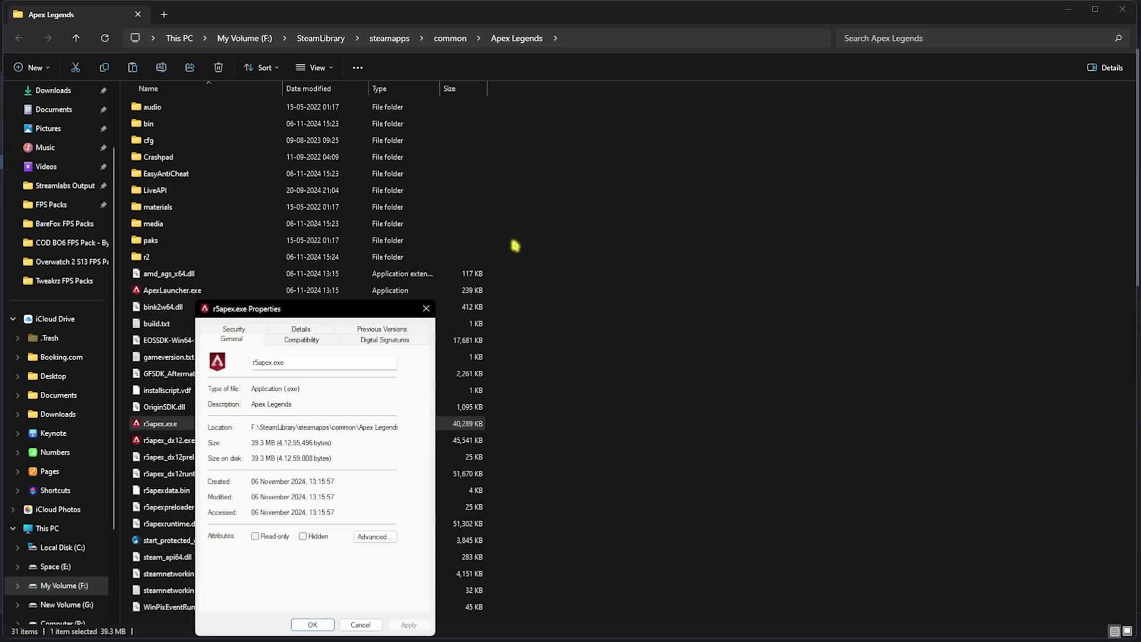
left_click(304, 340)
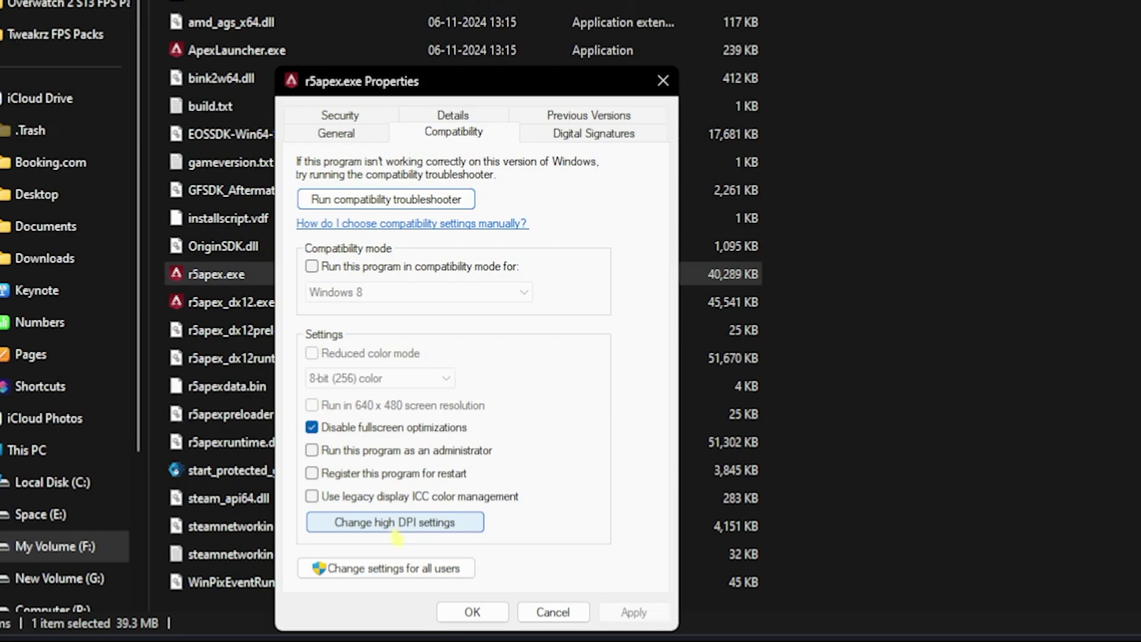
left_click(396, 530)
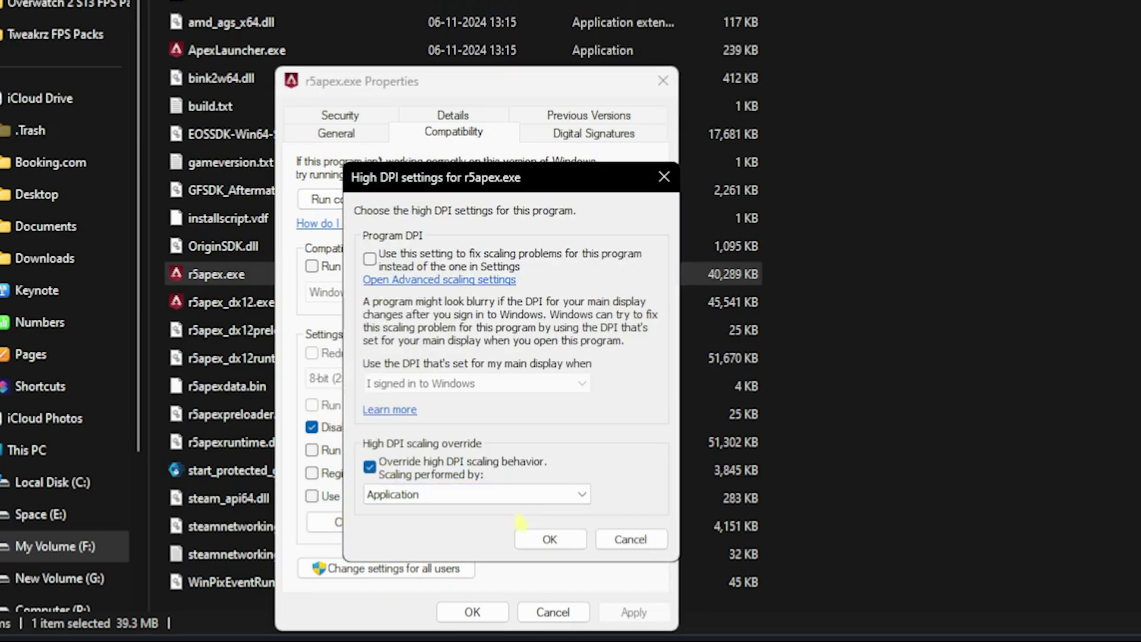
left_click(550, 540)
left_click(470, 612)
key("ctrl+space")
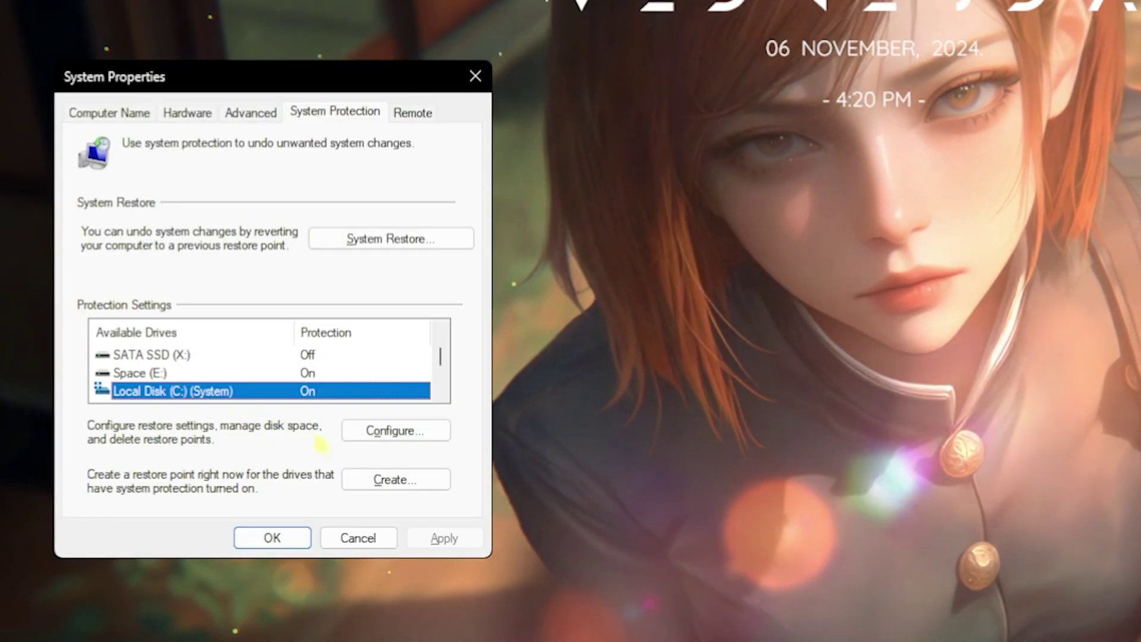
- Create a restore point described 'Apex', dismiss the success message and close System Properties
left_click(369, 479)
type("Apex")
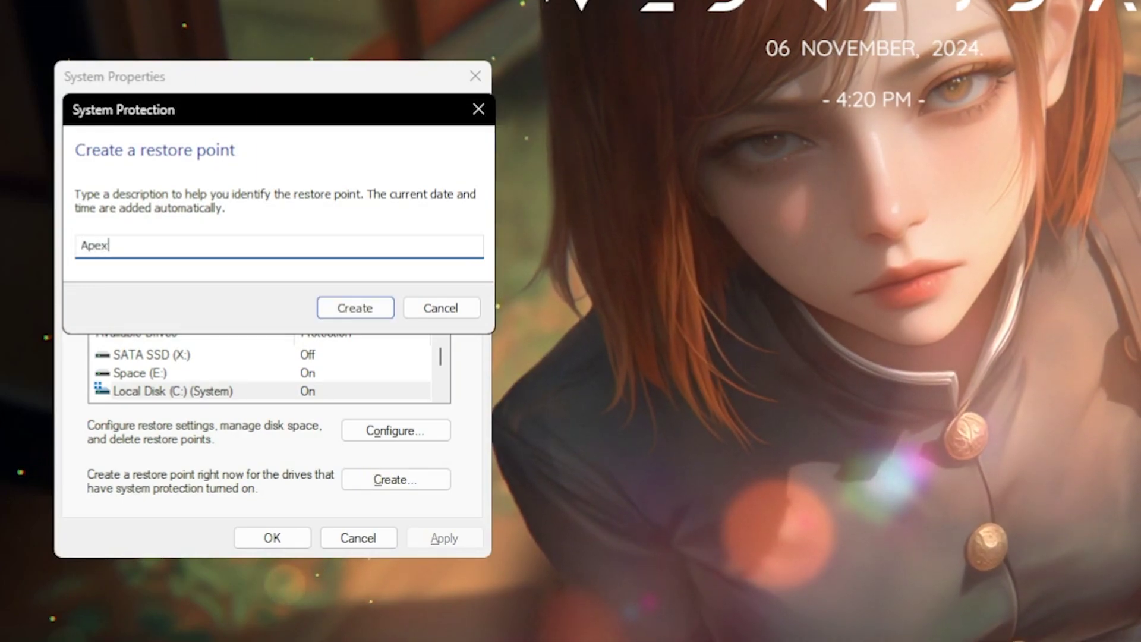
key("Return")
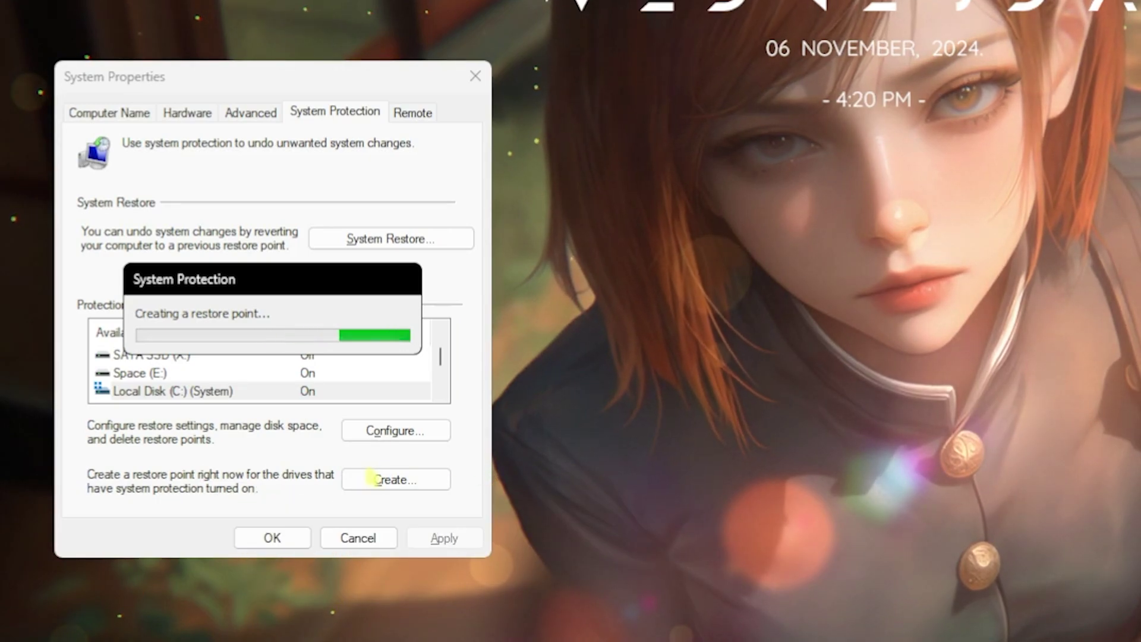
left_click(403, 326)
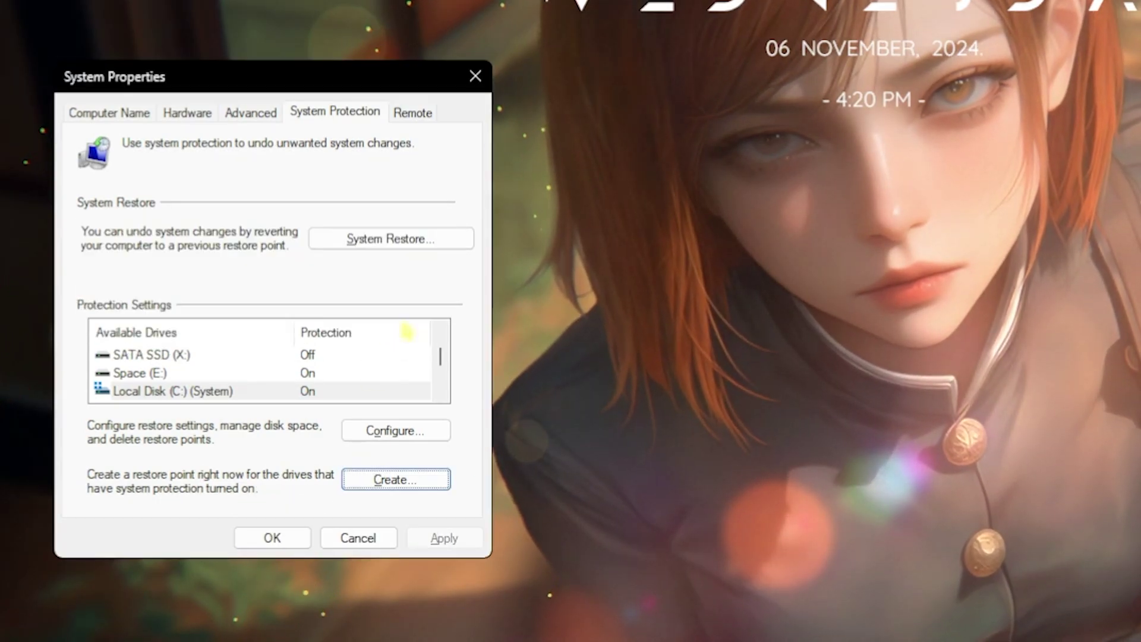
left_click(475, 76)
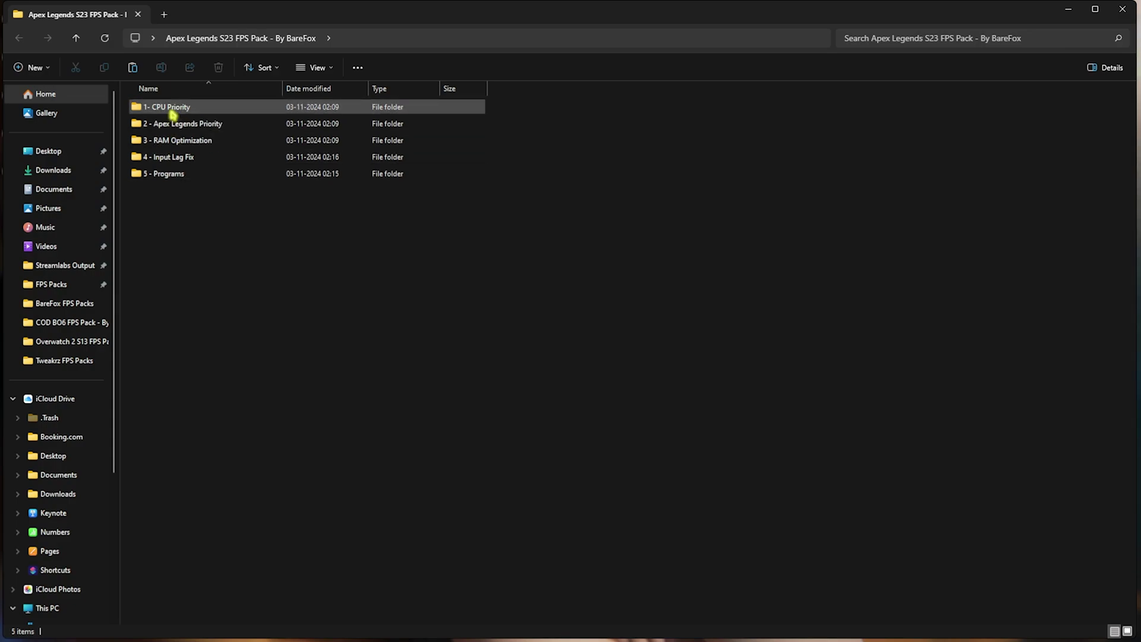
- Browse the AMD and INTEL folders in 1- CPU Priority, then open 2 - Apex Legends Priority
double_click(172, 110)
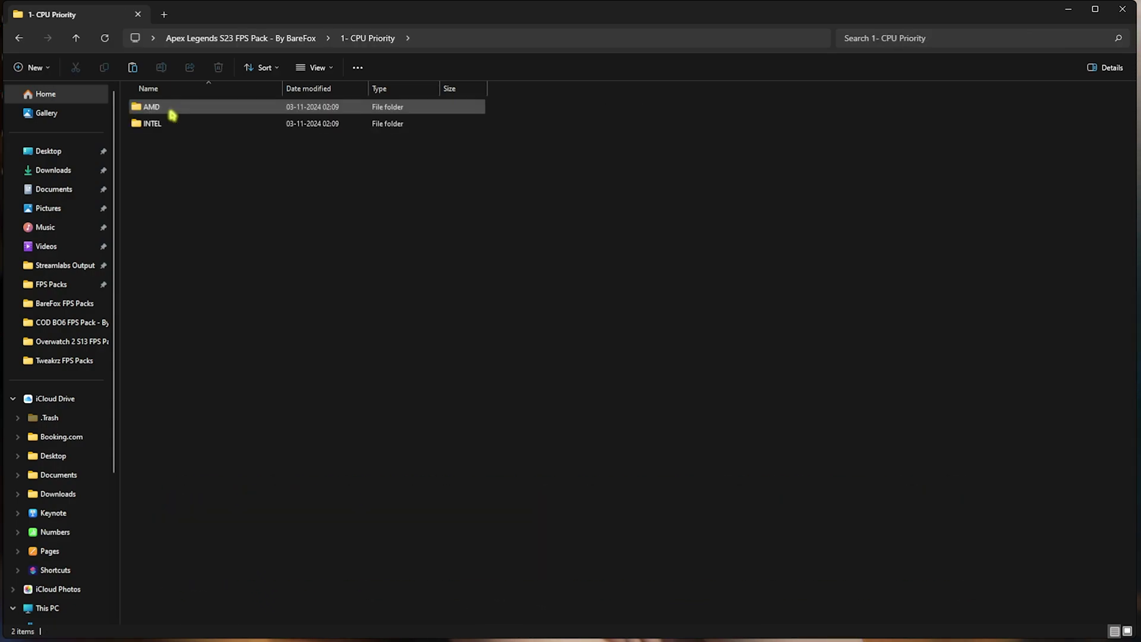
double_click(172, 113)
left_click(171, 113)
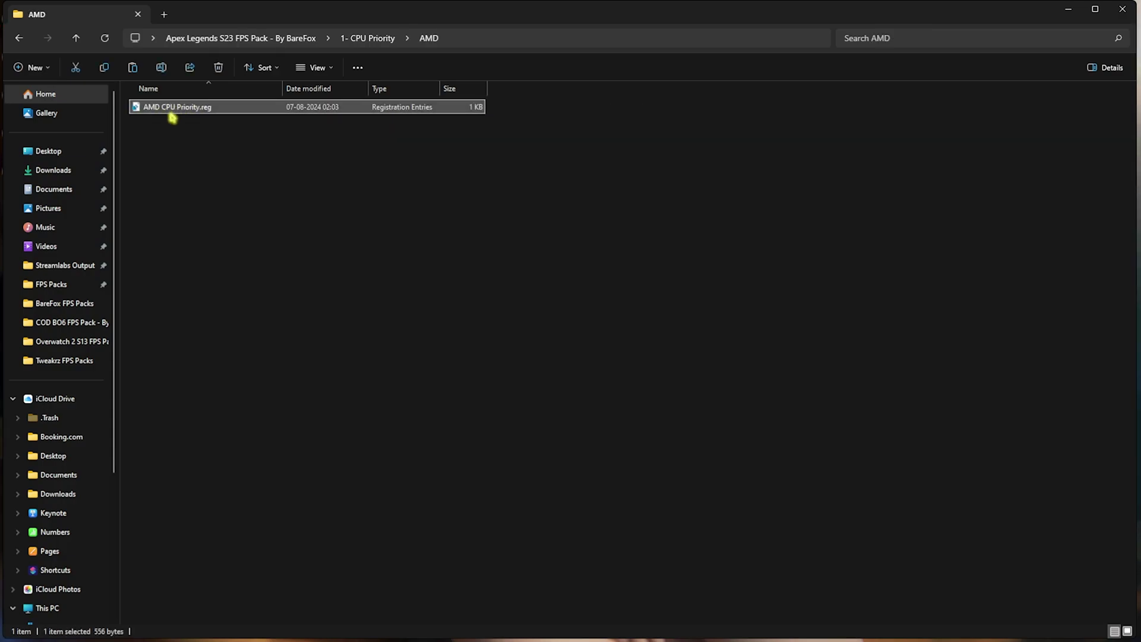
left_click(369, 39)
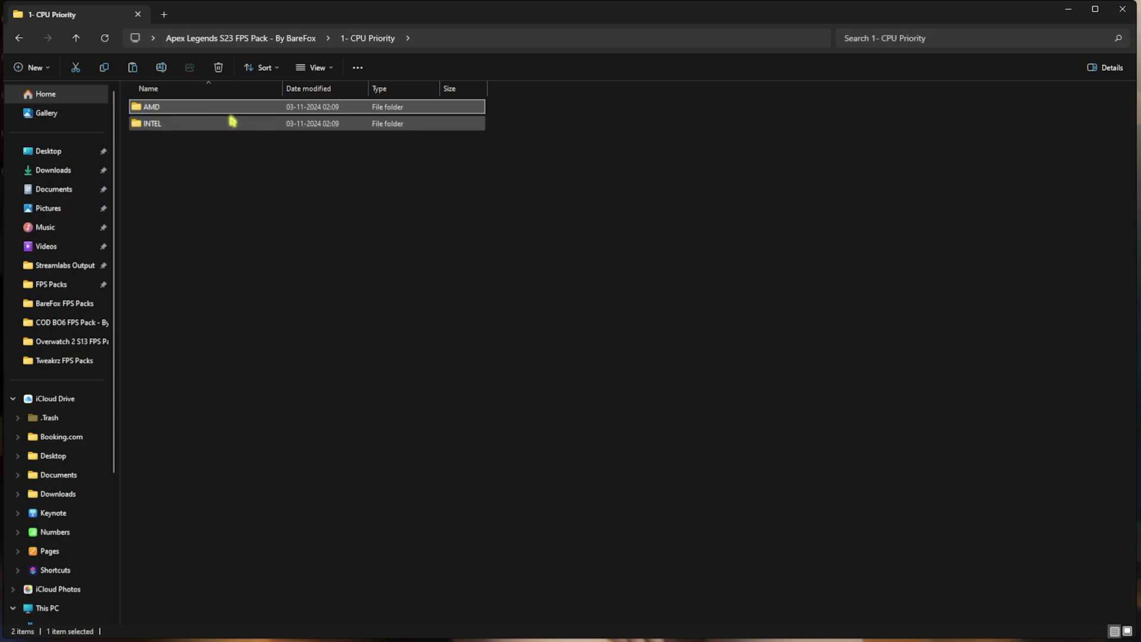
double_click(241, 119)
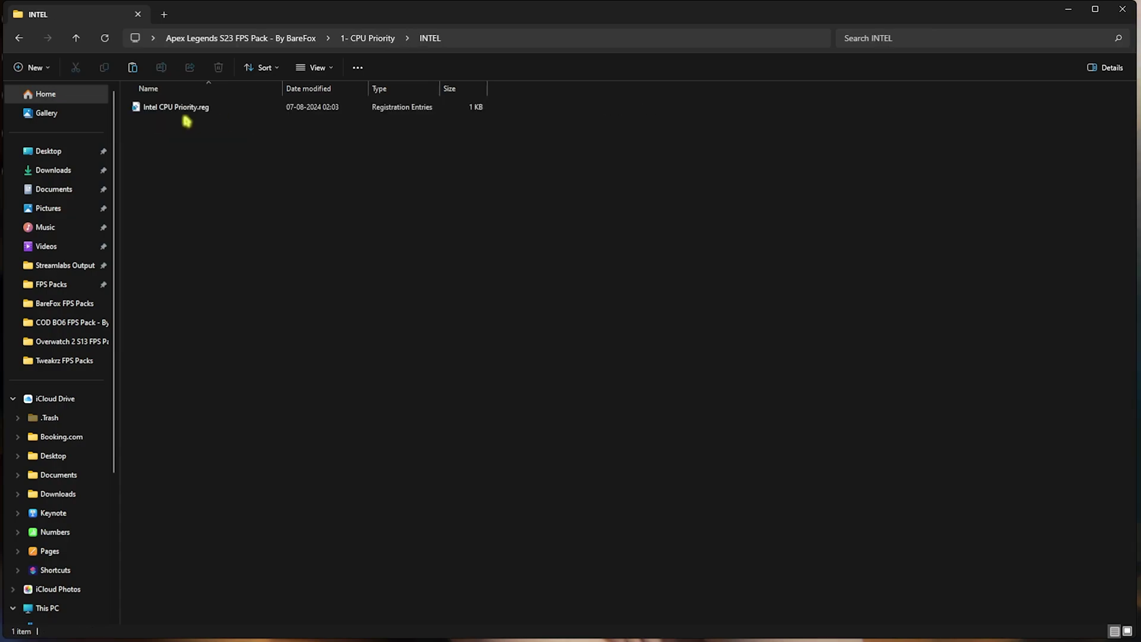
left_click(296, 38)
double_click(178, 123)
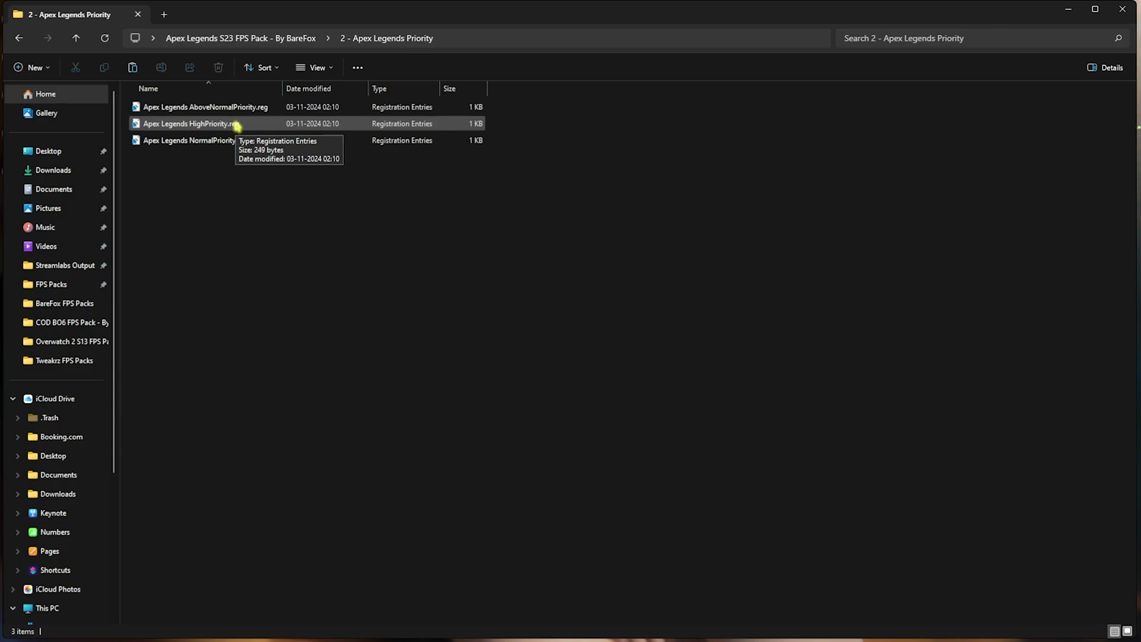
- Open 3 - RAM Optimization and select the 32GB Ram.reg and Reset to Default.reg files
left_click(255, 38)
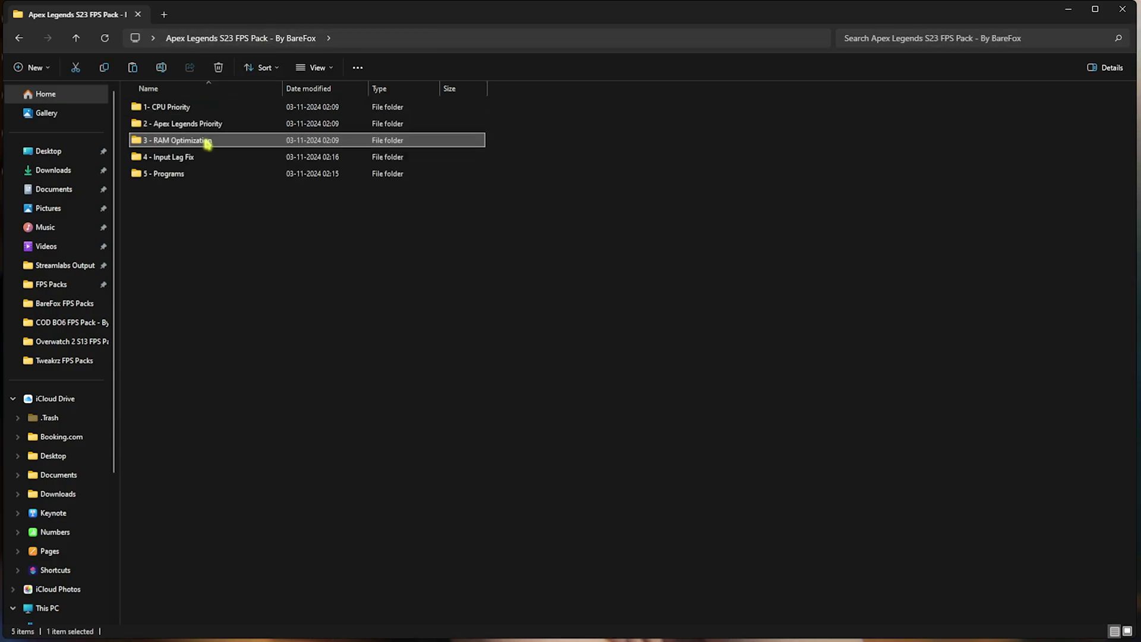
double_click(204, 141)
left_click_drag(565, 332, 478, 107)
left_click(623, 221)
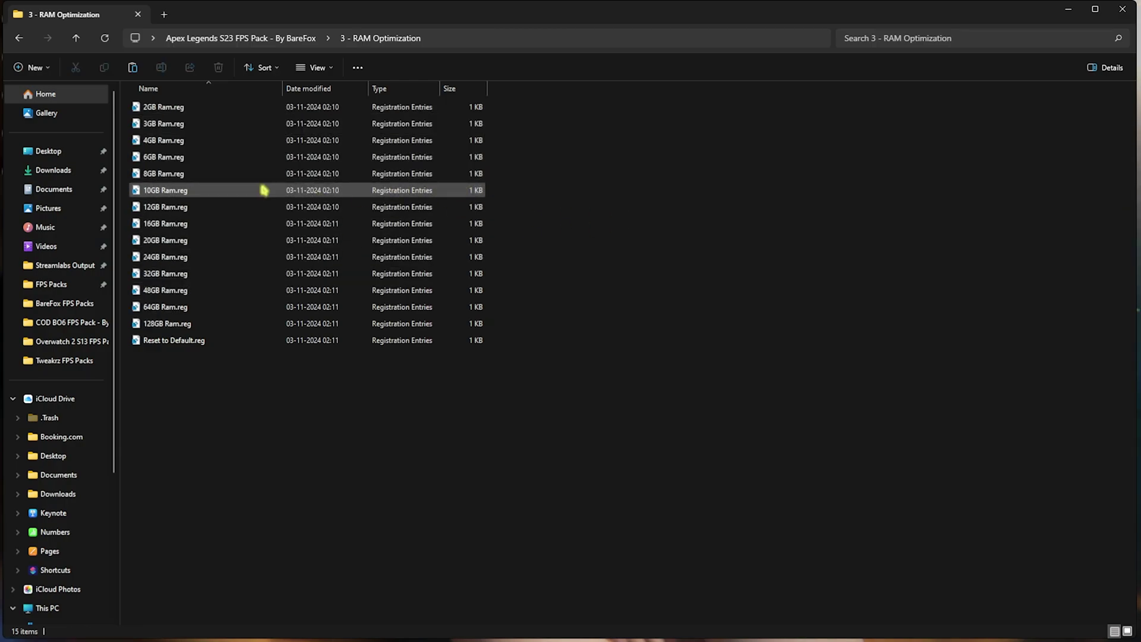
left_click(250, 277)
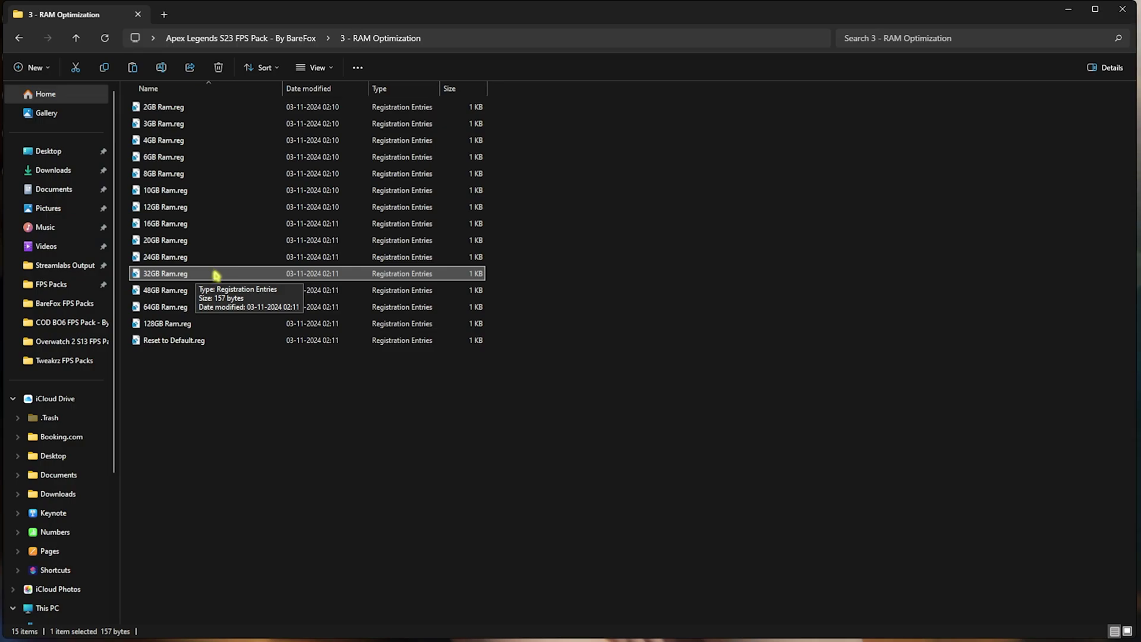
left_click(189, 343)
- Open 4 - Input Lag Fix > Keyboard Latency Fix and select its five keyboard buffer files
key("alt+Left")
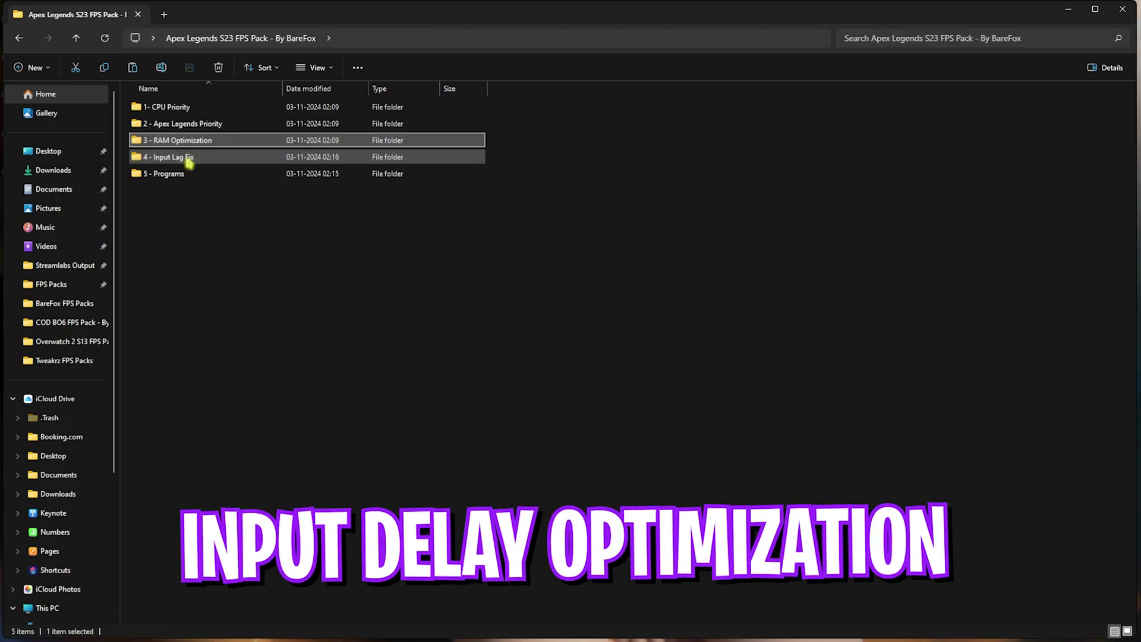
double_click(186, 158)
double_click(198, 108)
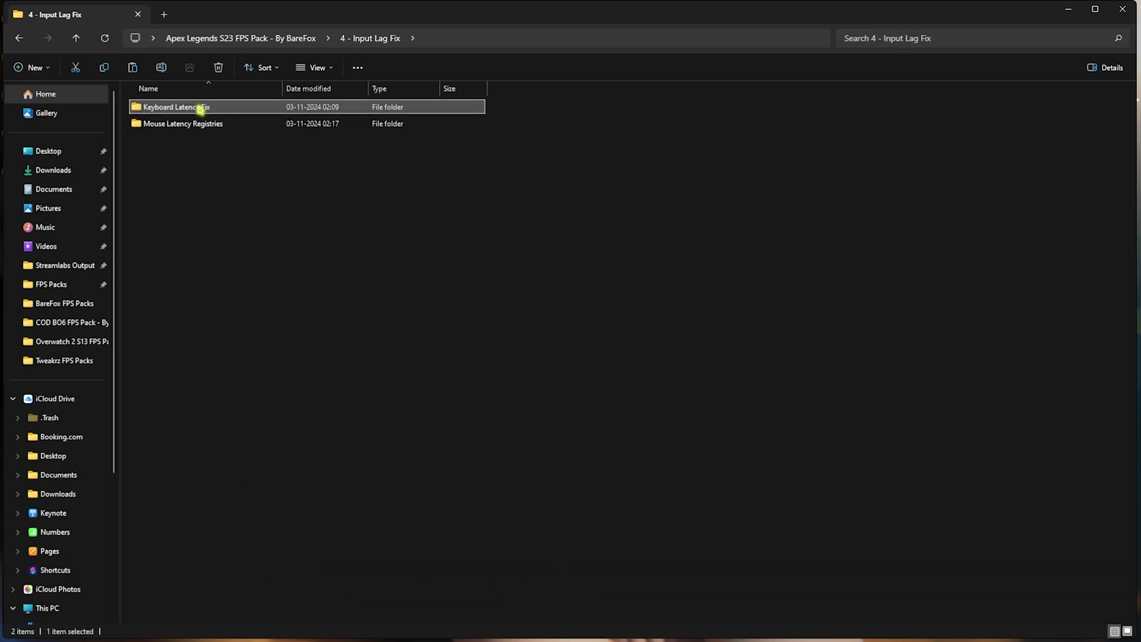
left_click_drag(290, 287, 243, 102)
left_click(290, 308)
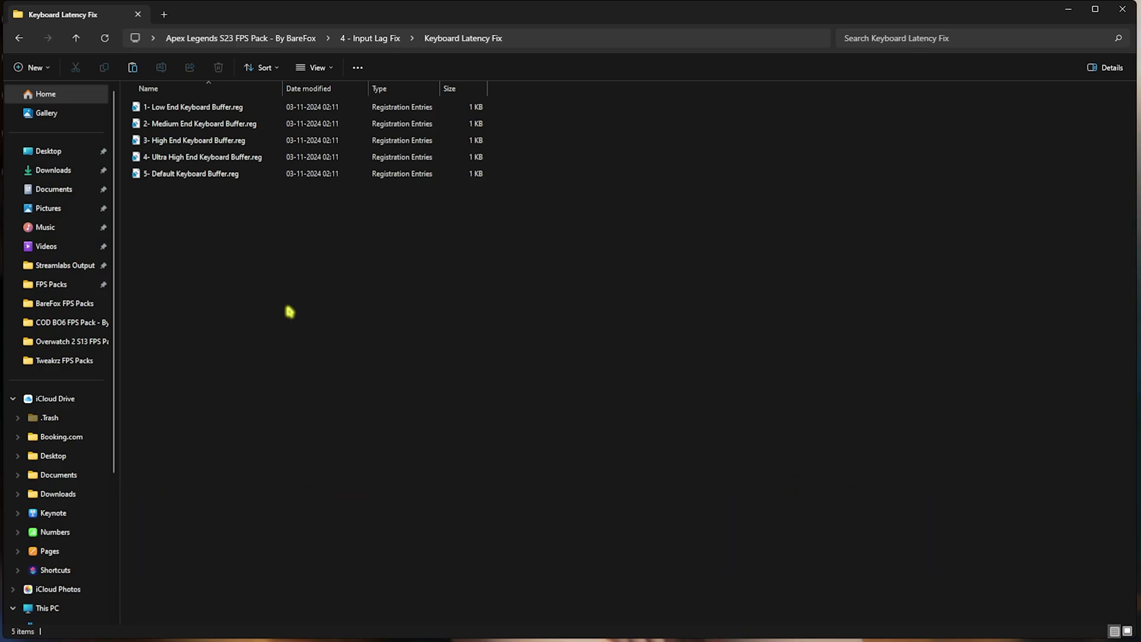
left_click(351, 38)
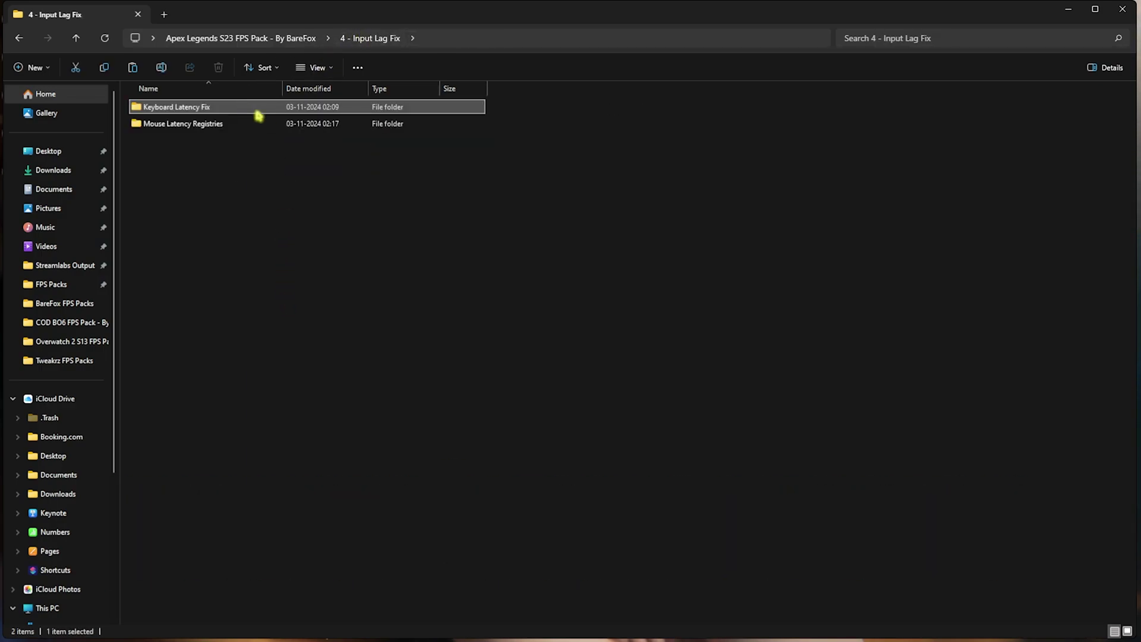
- Open Mouse Latency Registries and select its three .reg files, including Disable Pointer Precision Globally.reg
double_click(242, 124)
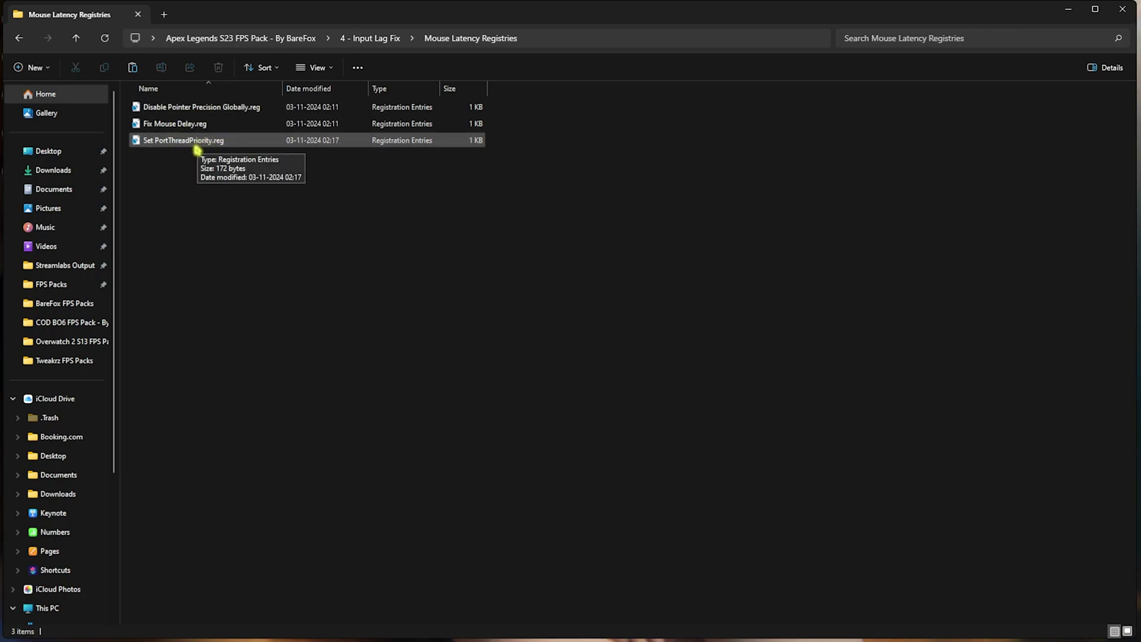
left_click_drag(275, 184, 199, 109)
left_click(178, 113)
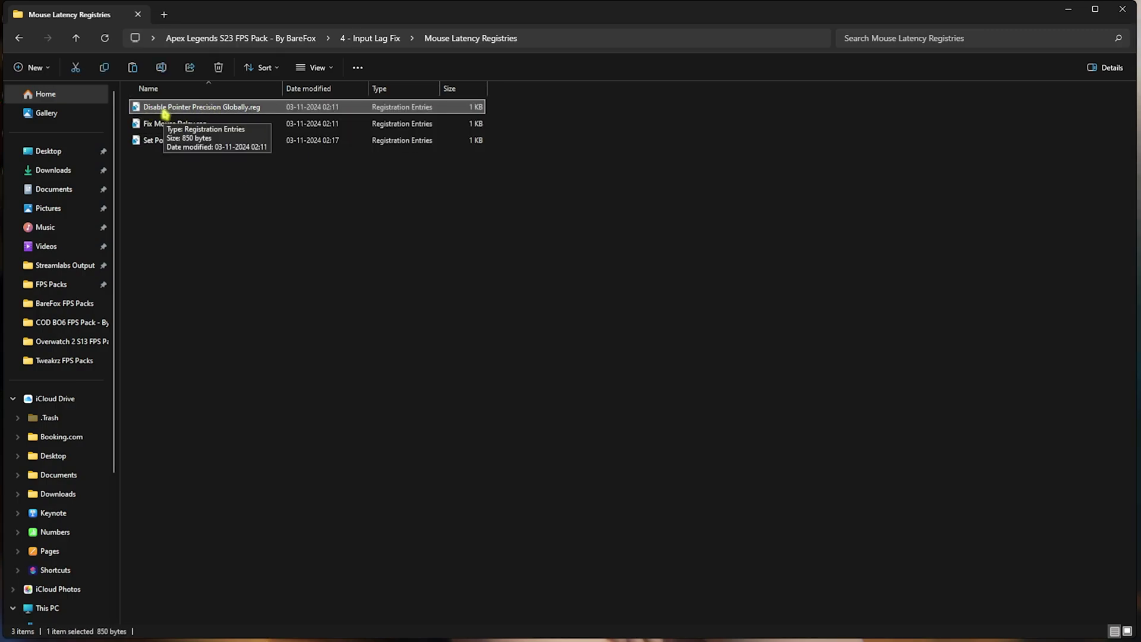
left_click_drag(283, 199, 233, 116)
left_click(241, 211)
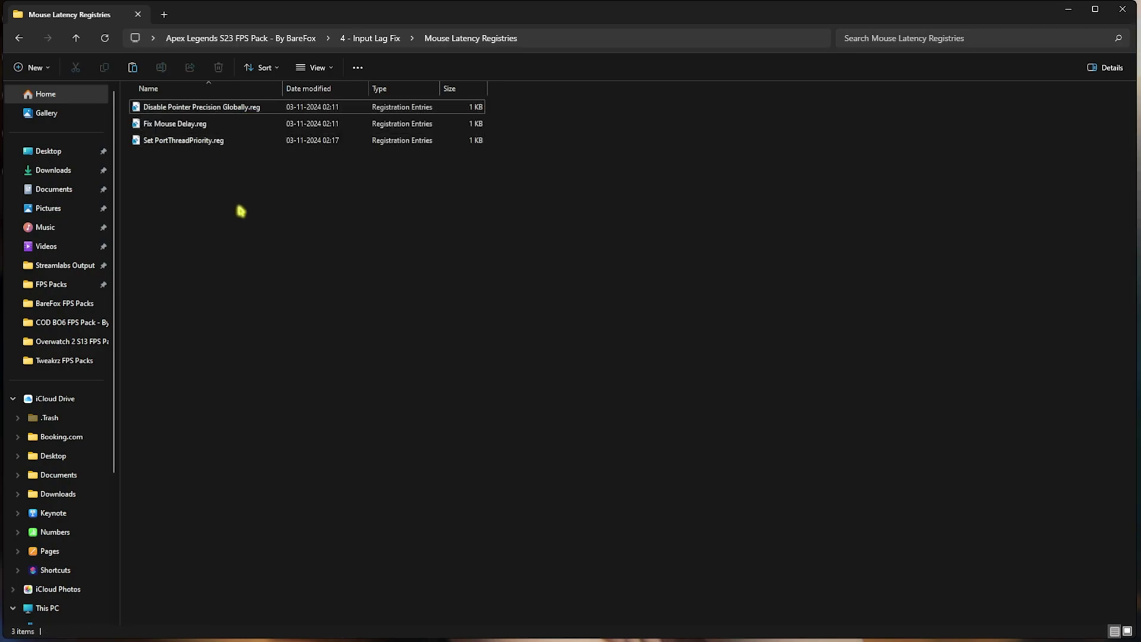
- Run MSI Mode Utility 3.0.exe from 5 - Programs as administrator and set Radeon RX 6600 XT interrupt priority High
key("alt+Up")
double_click(198, 176)
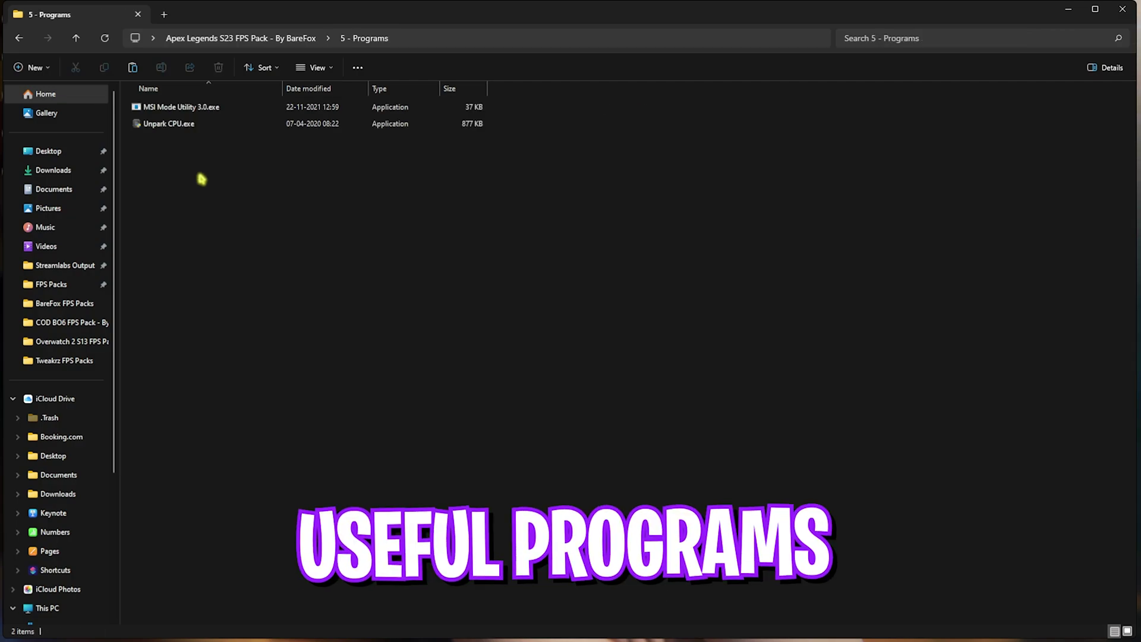
left_click(185, 111)
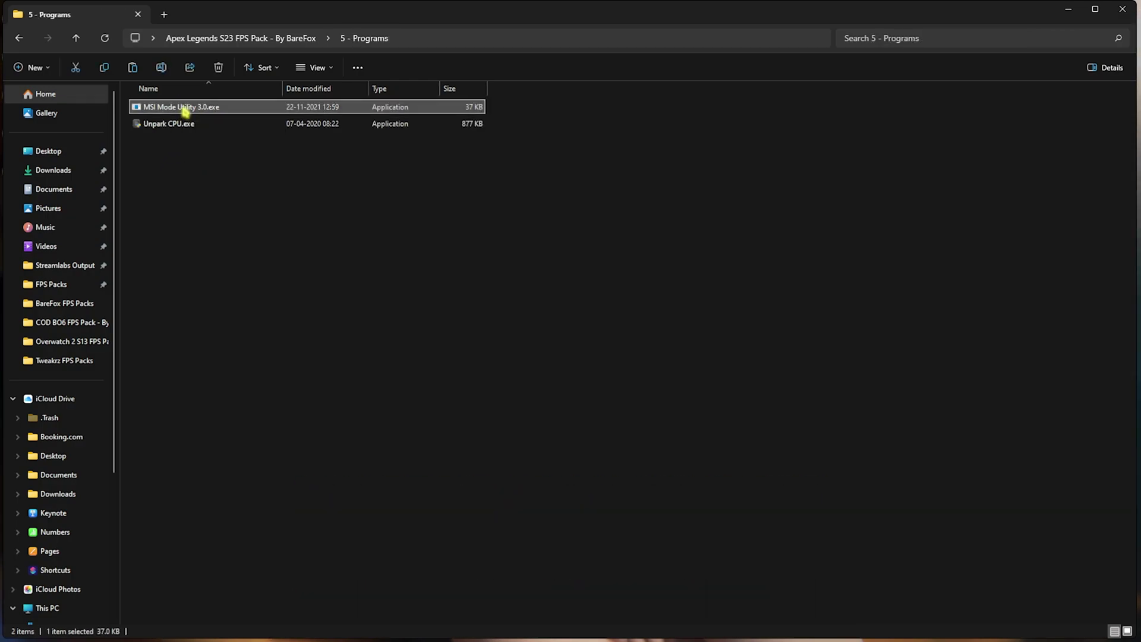
right_click(185, 111)
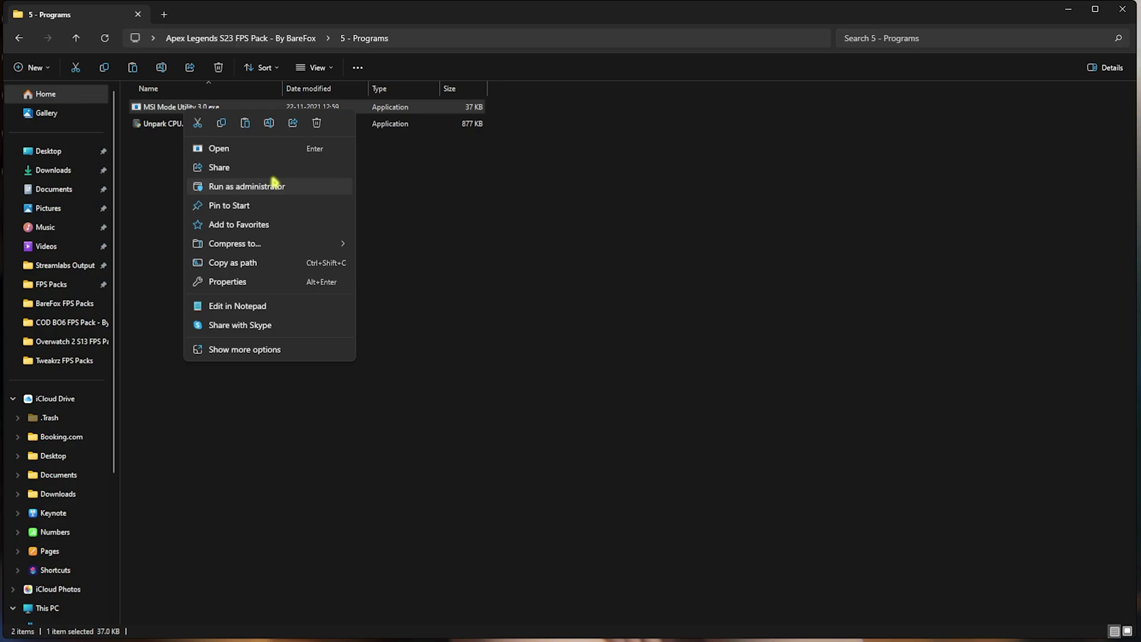
left_click(274, 184)
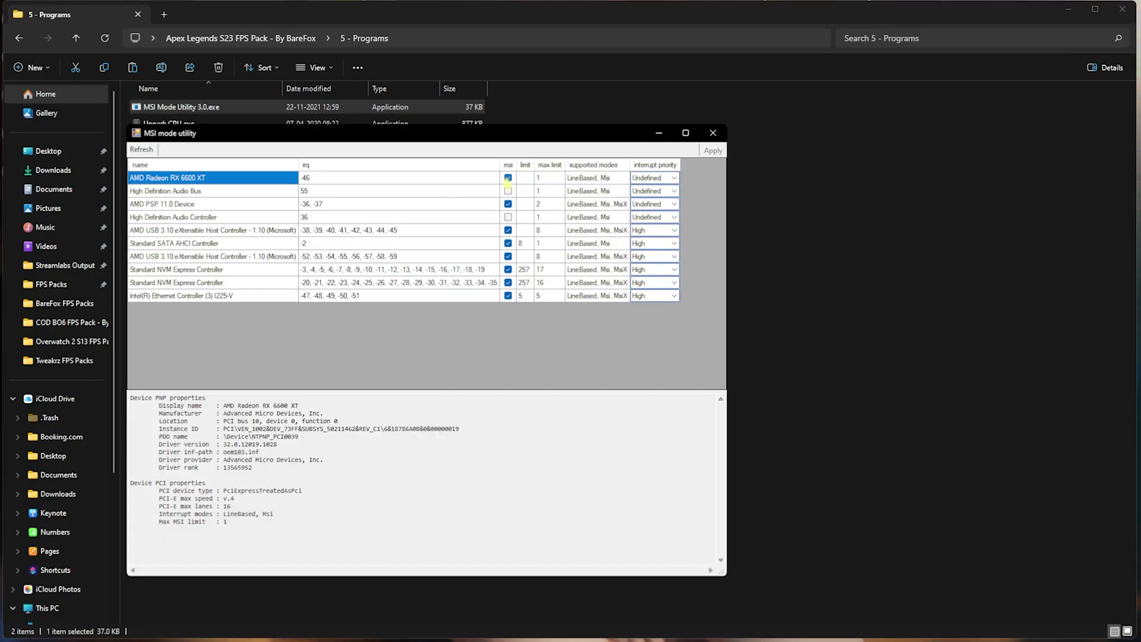
left_click(674, 178)
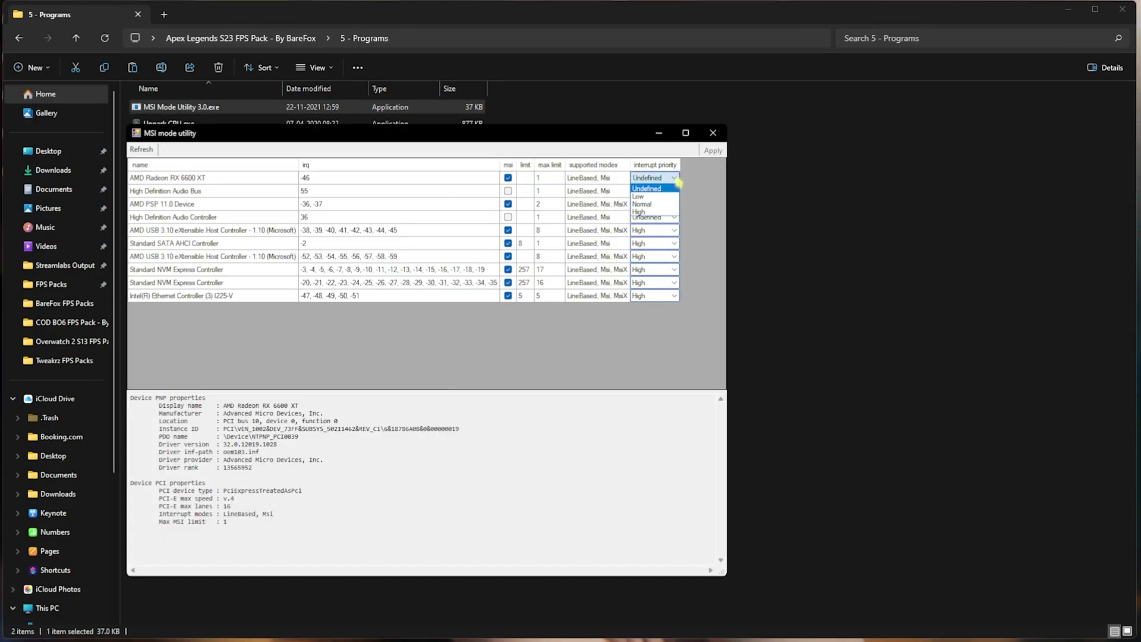
left_click(651, 215)
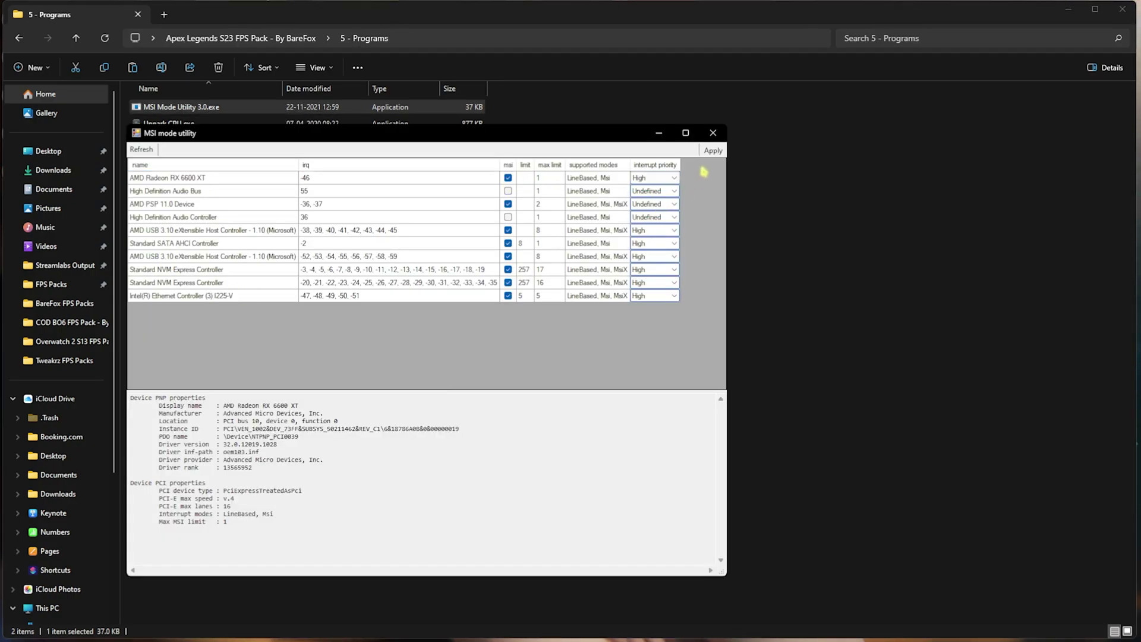
- Close the MSI utility and run Unpark CPU.exe as administrator
left_click(706, 136)
left_click(227, 126)
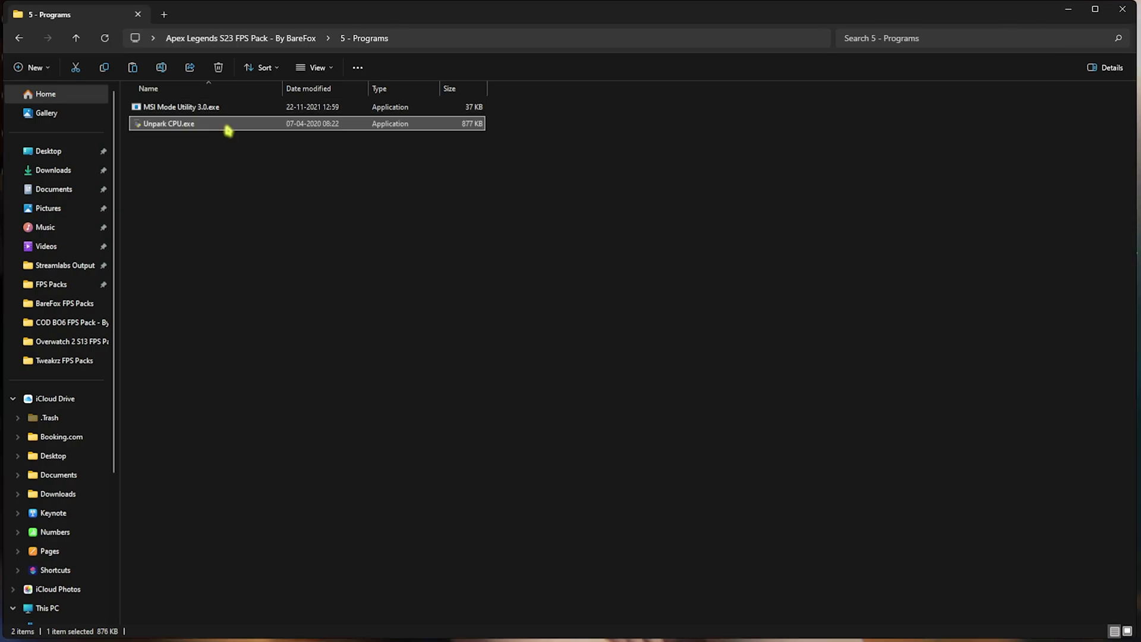
right_click(228, 130)
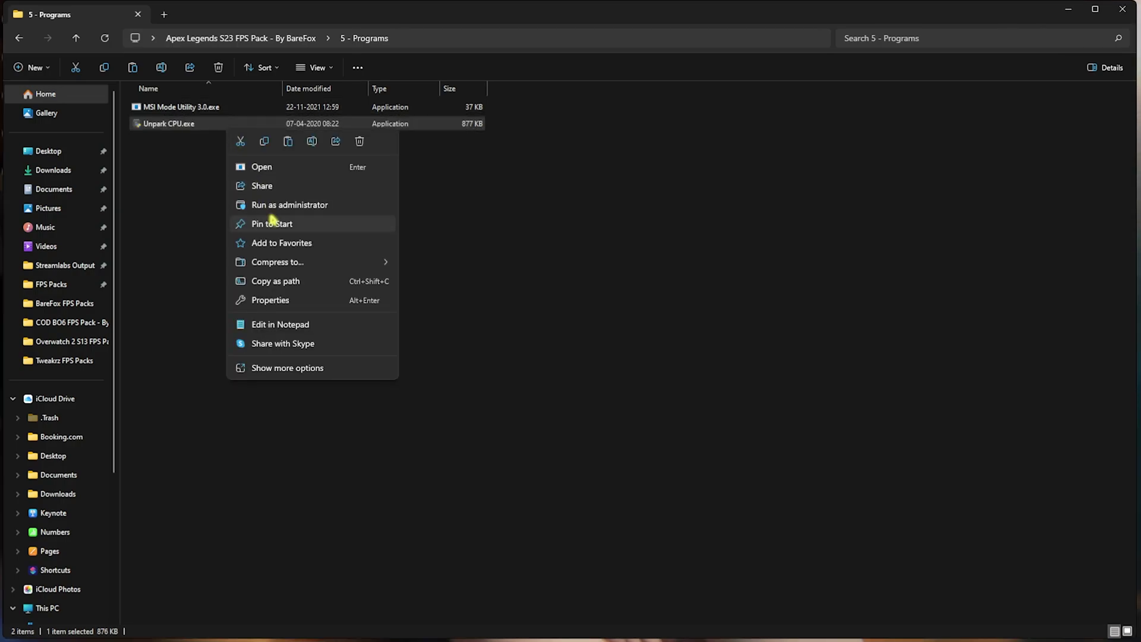
left_click(275, 205)
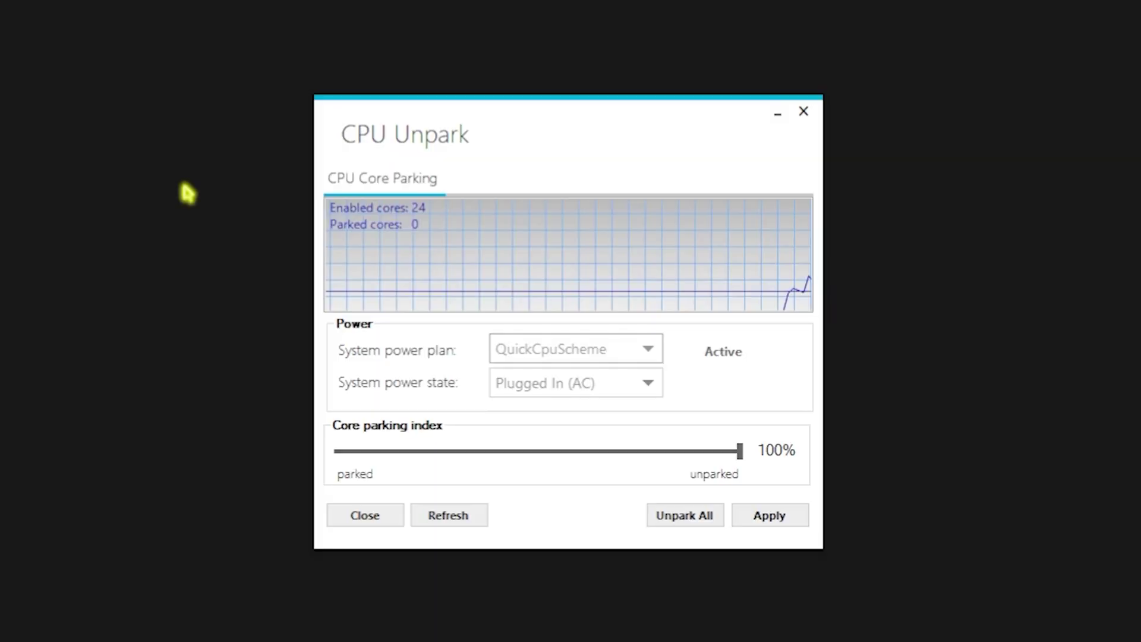
- Make High performance the active power plan and apply the core parking settings
left_click(581, 349)
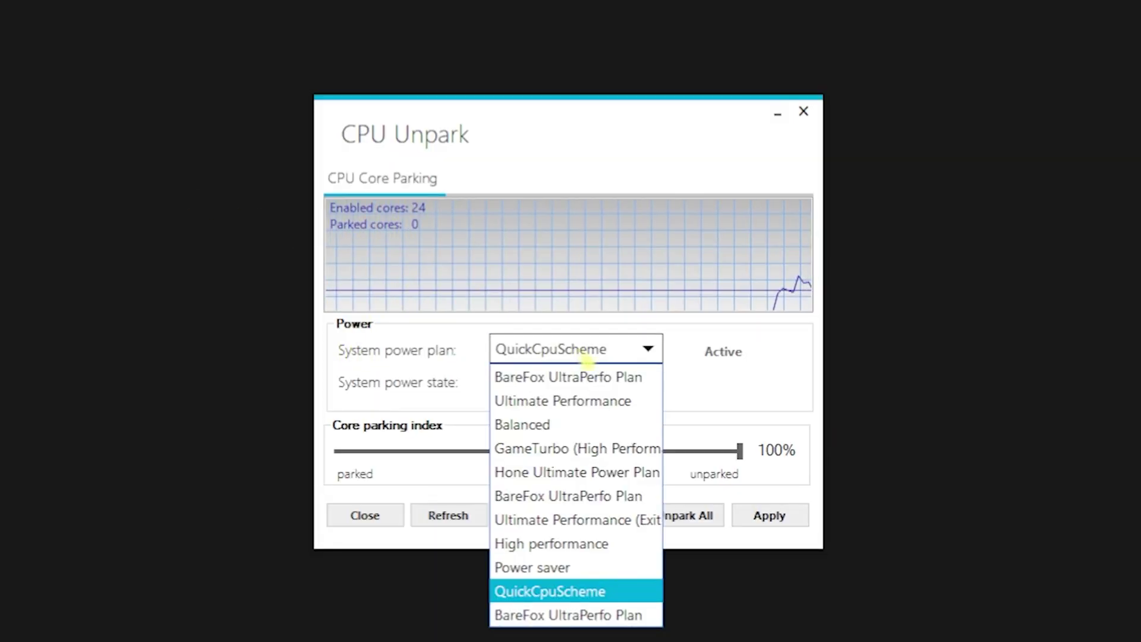
left_click(576, 398)
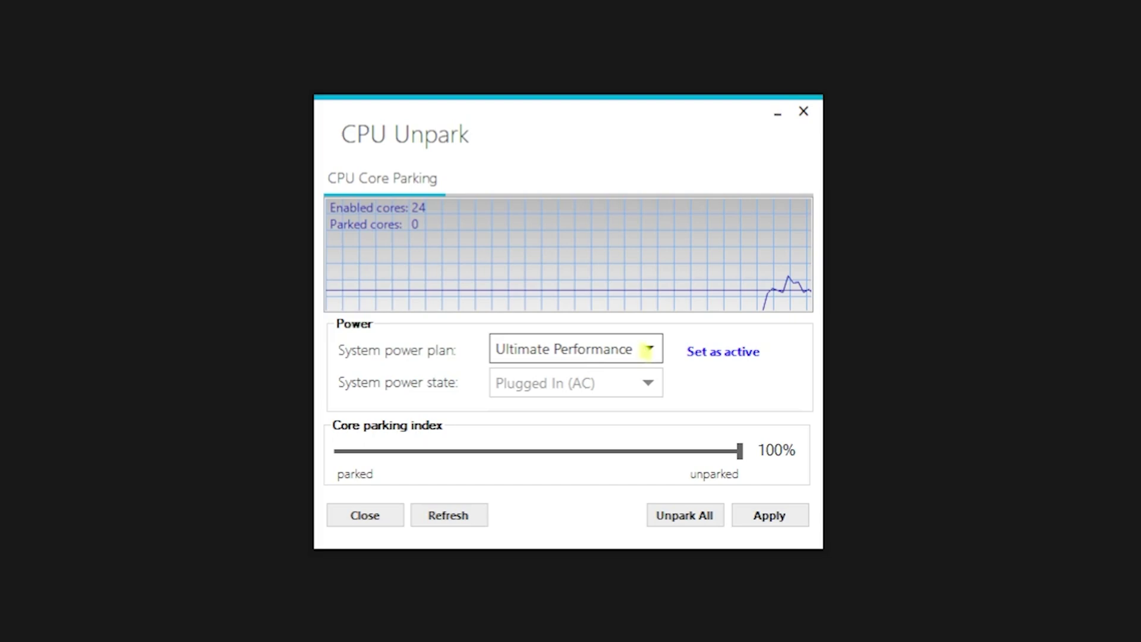
left_click(647, 350)
left_click(529, 545)
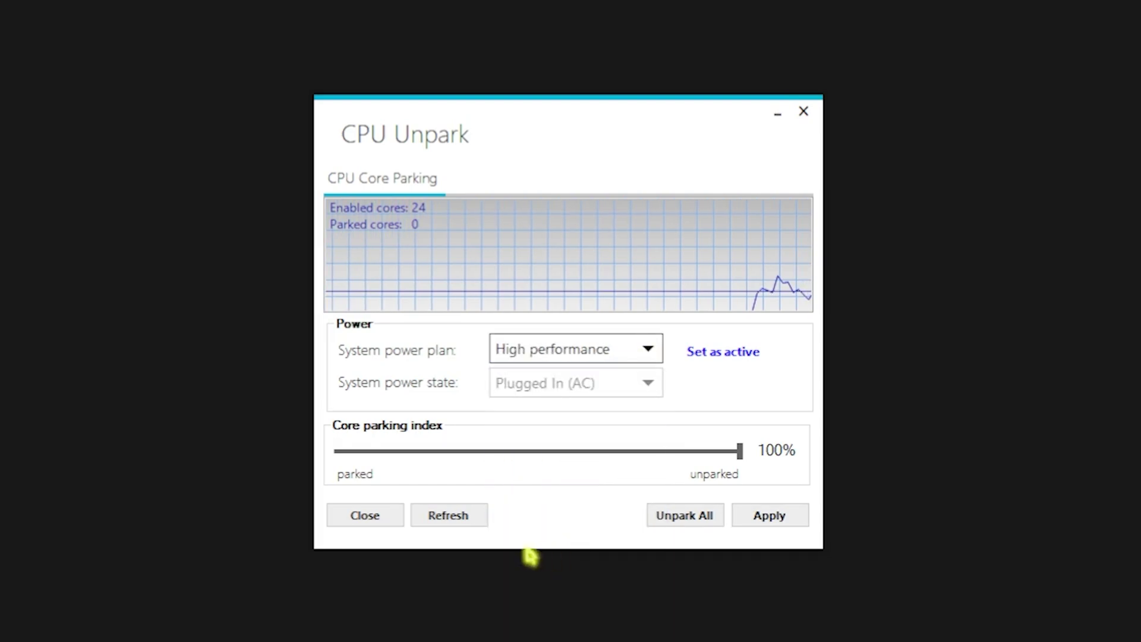
left_click(737, 353)
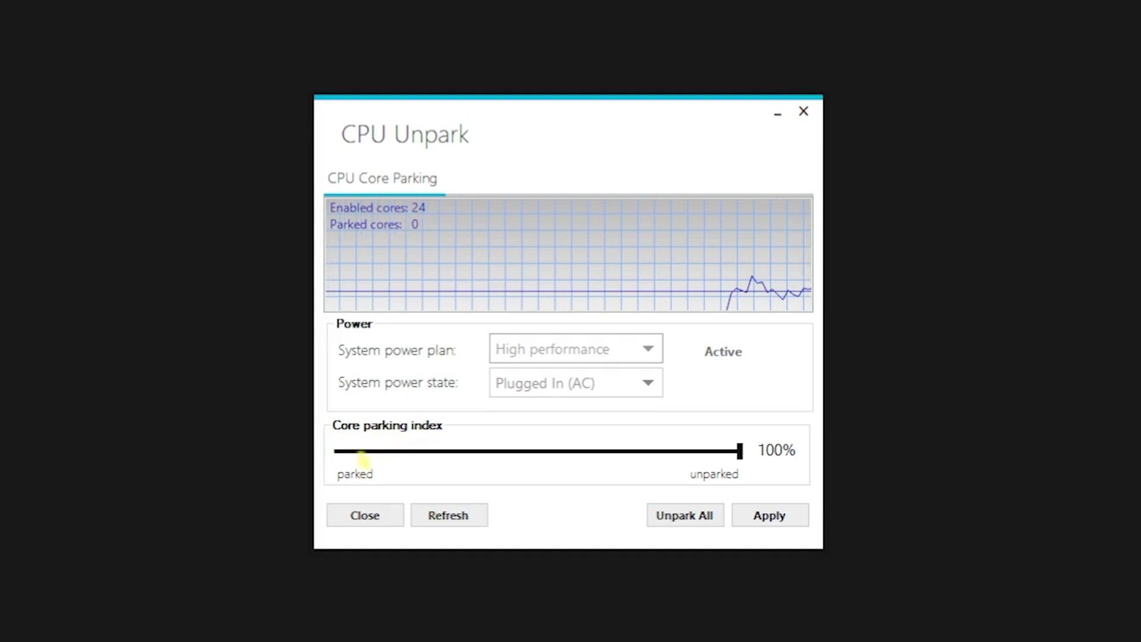
left_click(768, 515)
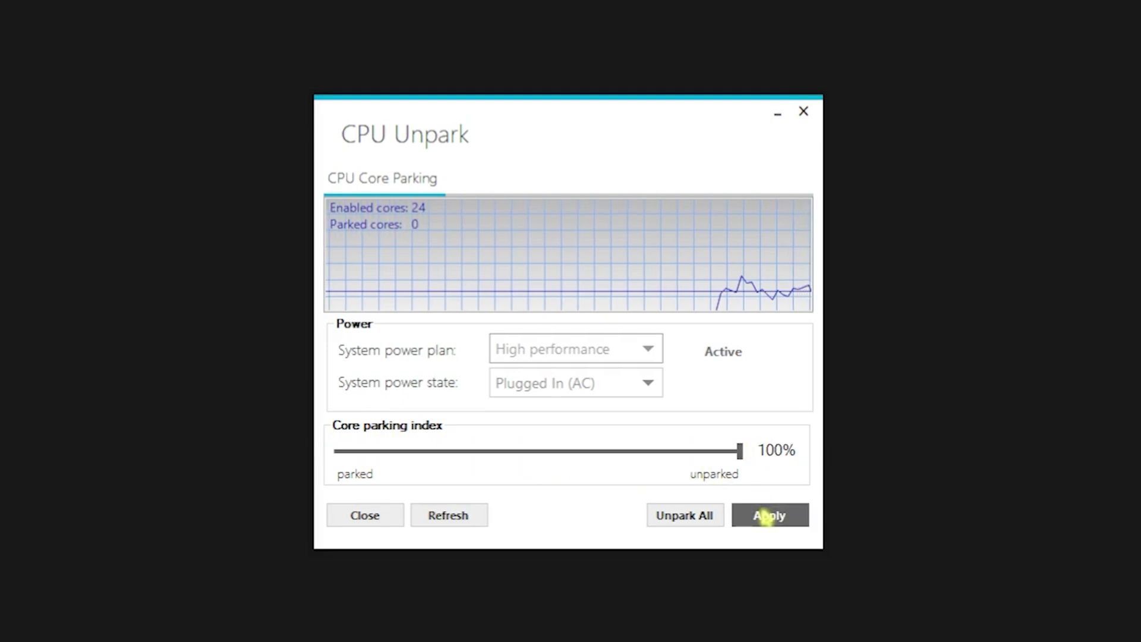
left_click(727, 385)
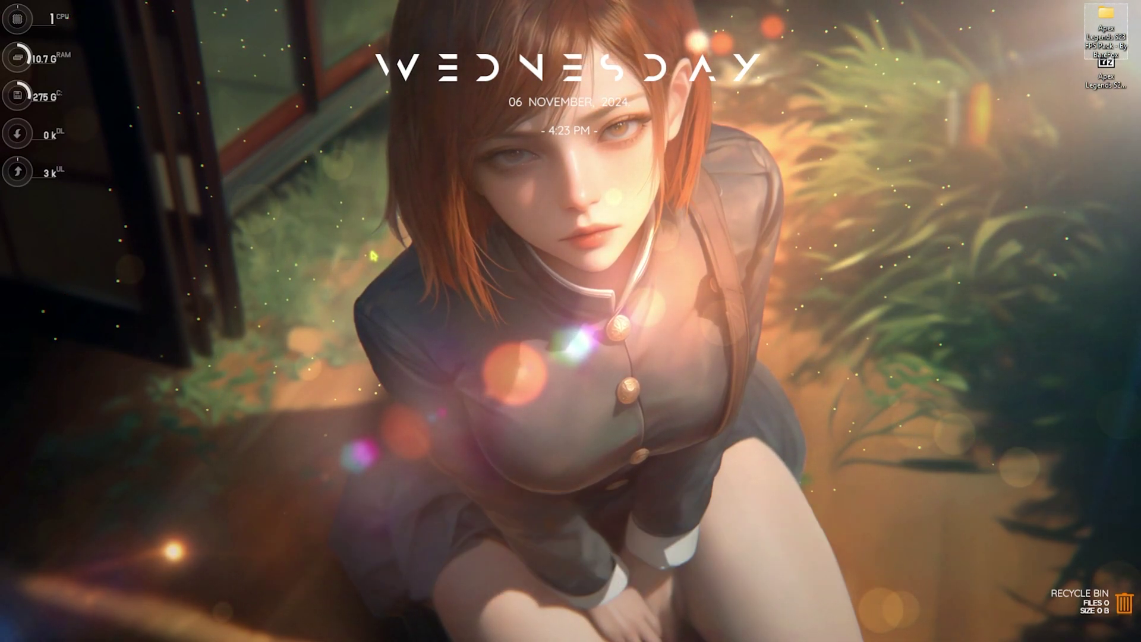
- Launch the Services app and stop the SysMain service
key("super")
type("services")
key("Return")
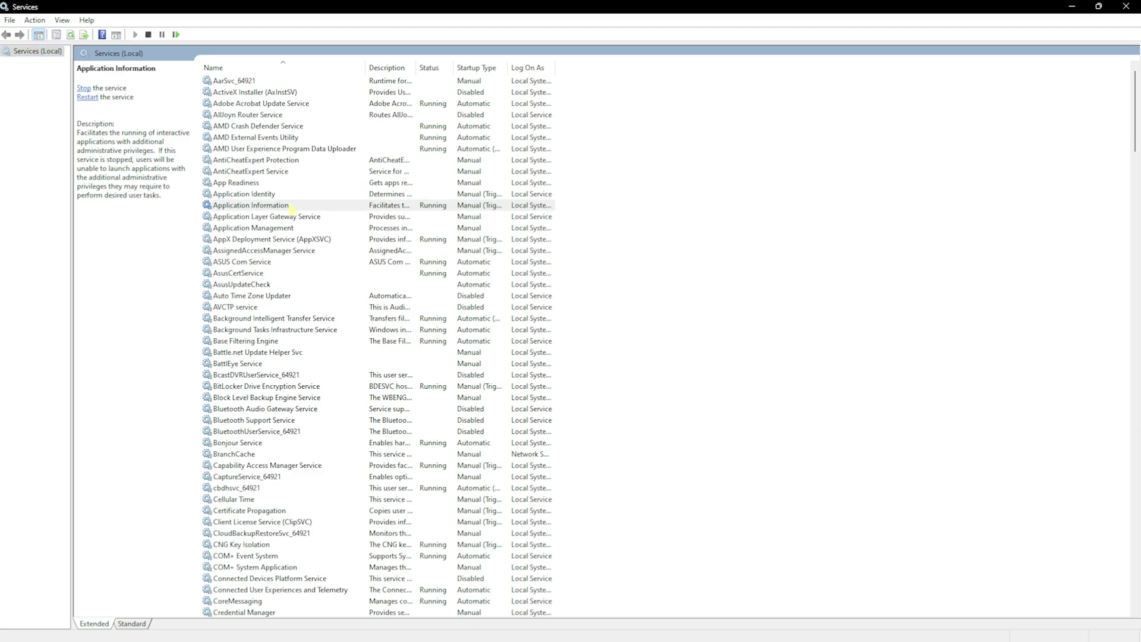
scroll(364, 271, "down", 20)
left_click(249, 342)
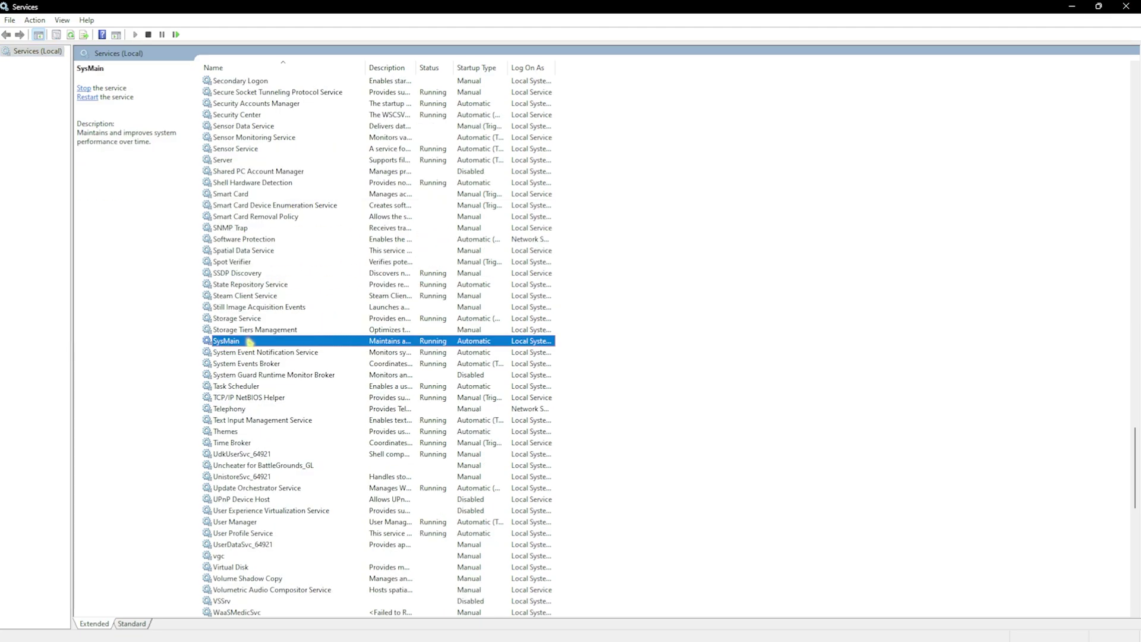
right_click(422, 343)
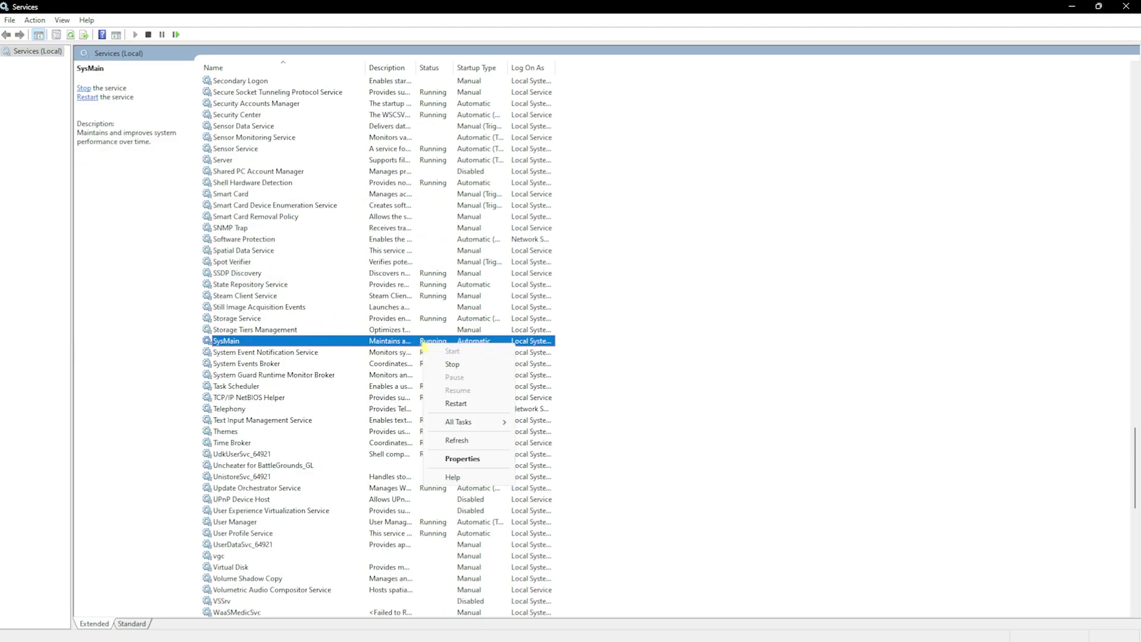
left_click(438, 364)
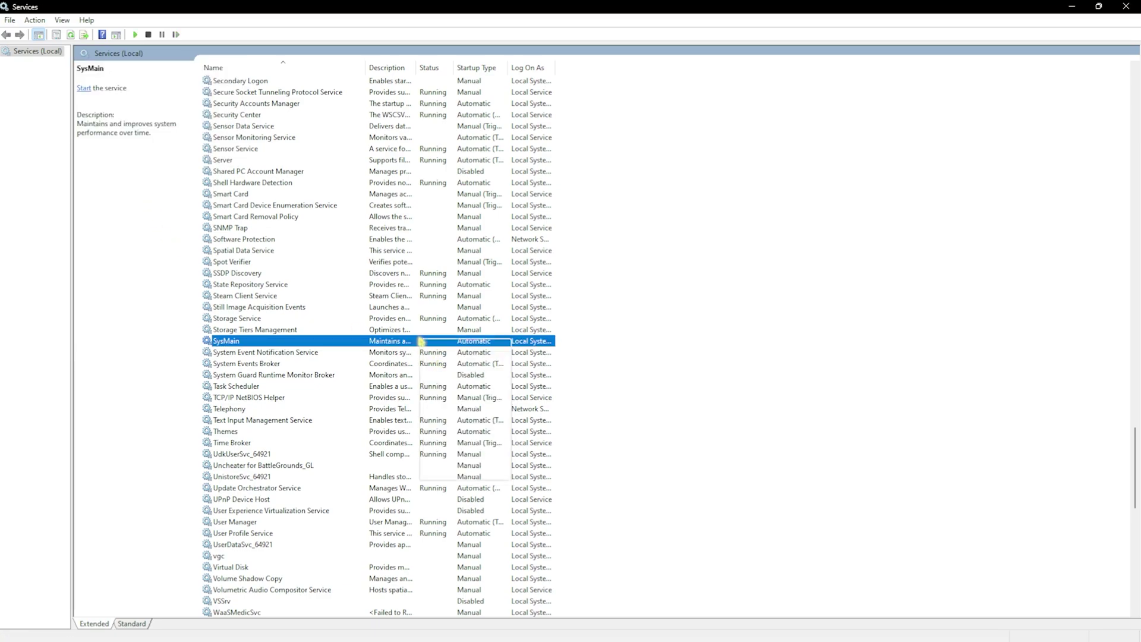
- Set SysMain's startup type to Disabled, apply it and close its properties
right_click(437, 342)
left_click(446, 454)
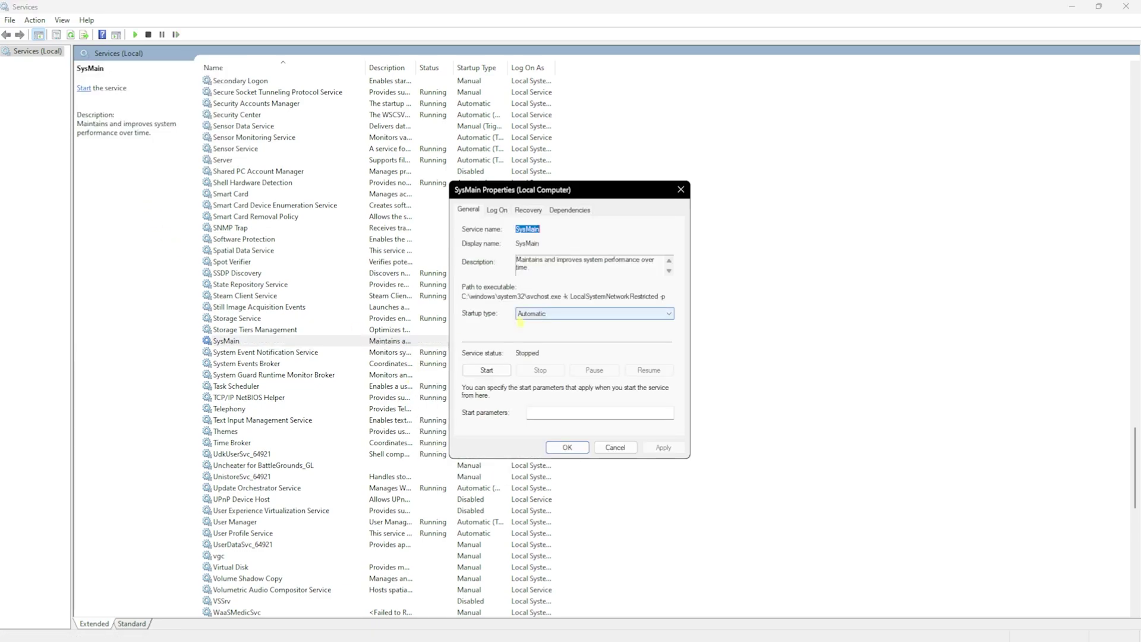
left_click(551, 314)
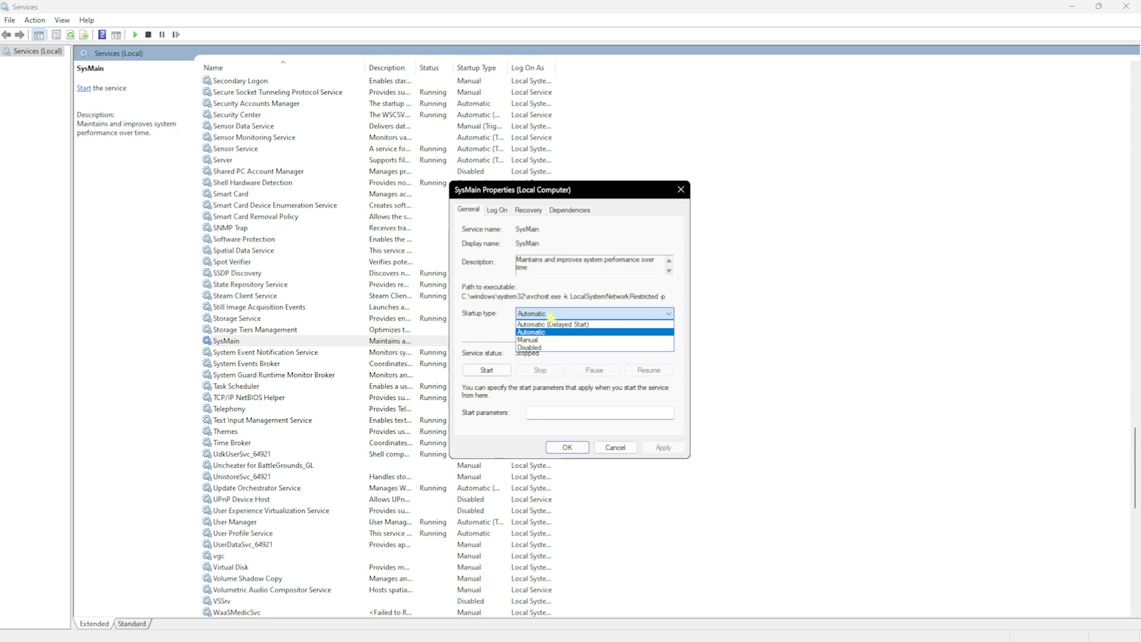
left_click(541, 348)
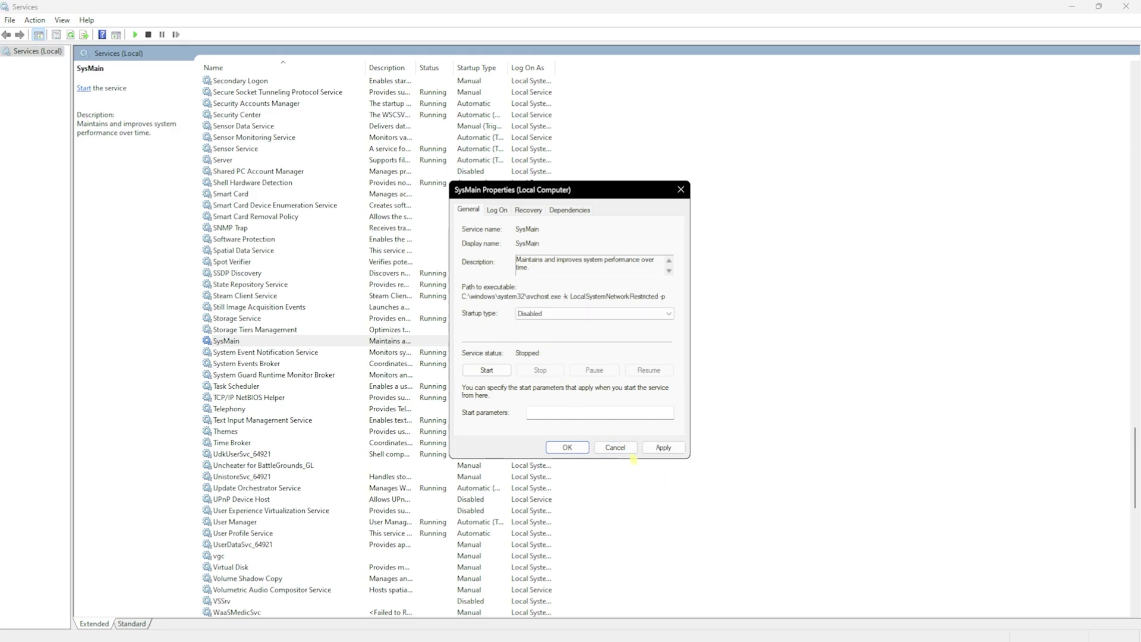
left_click(654, 450)
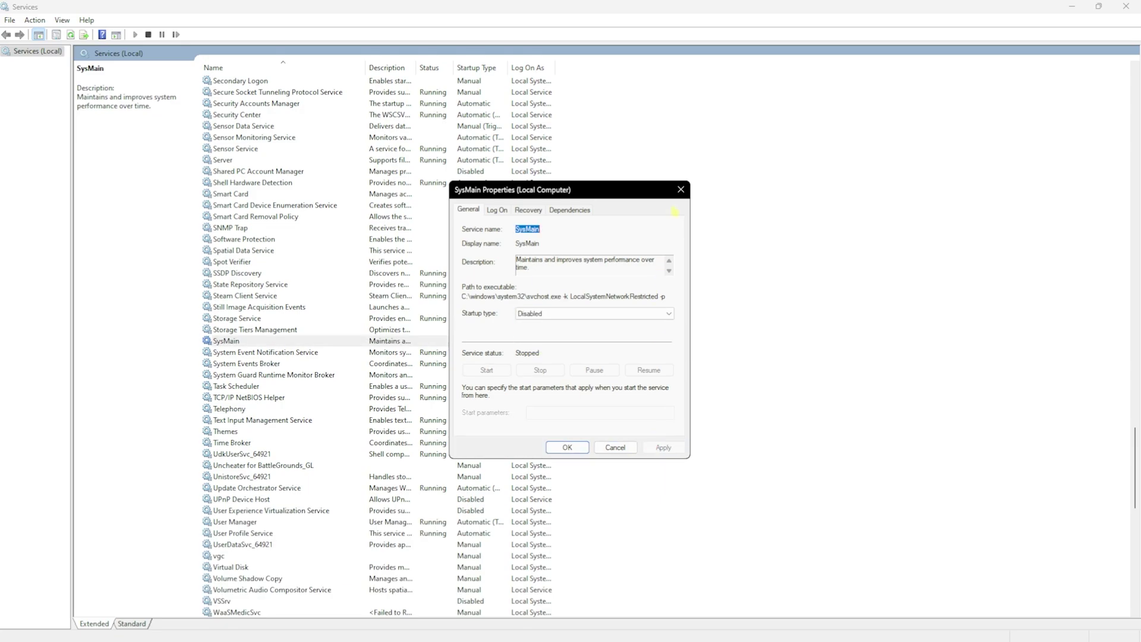
left_click(680, 190)
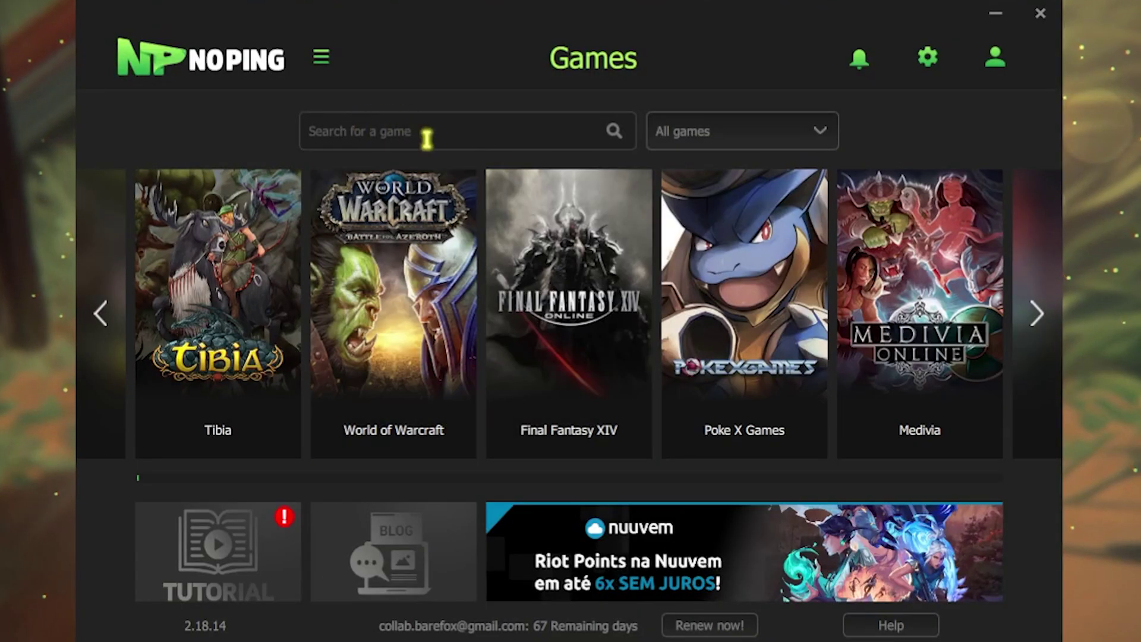
- Search 'Apex' in NoPing, choose the Singapore 06 server and optimize Apex Legends
left_click(426, 138)
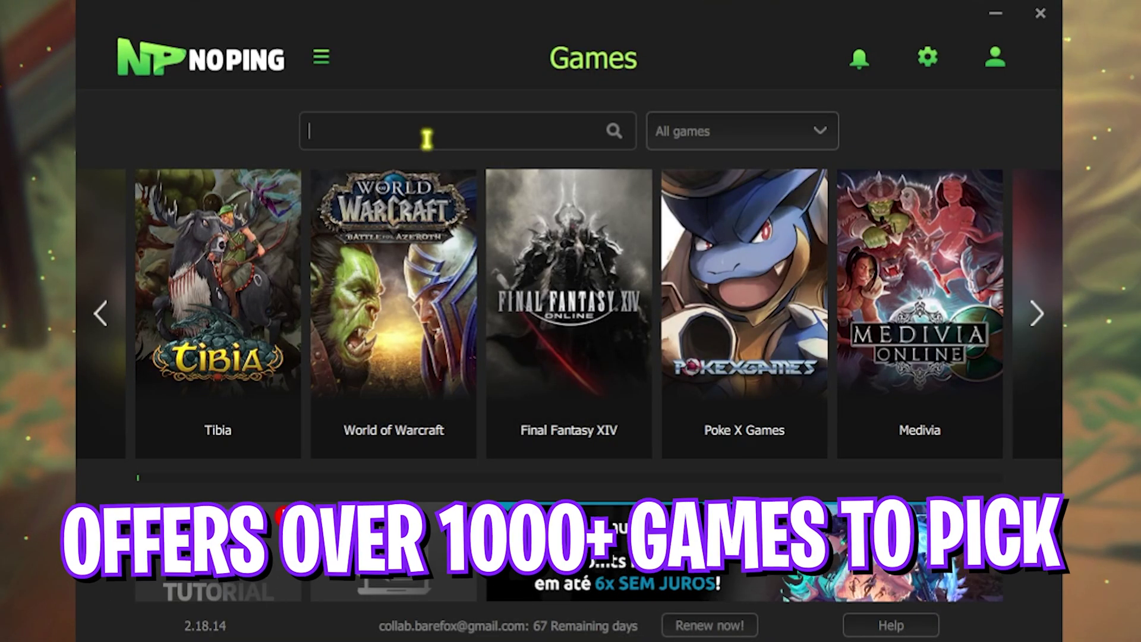
type("Apex")
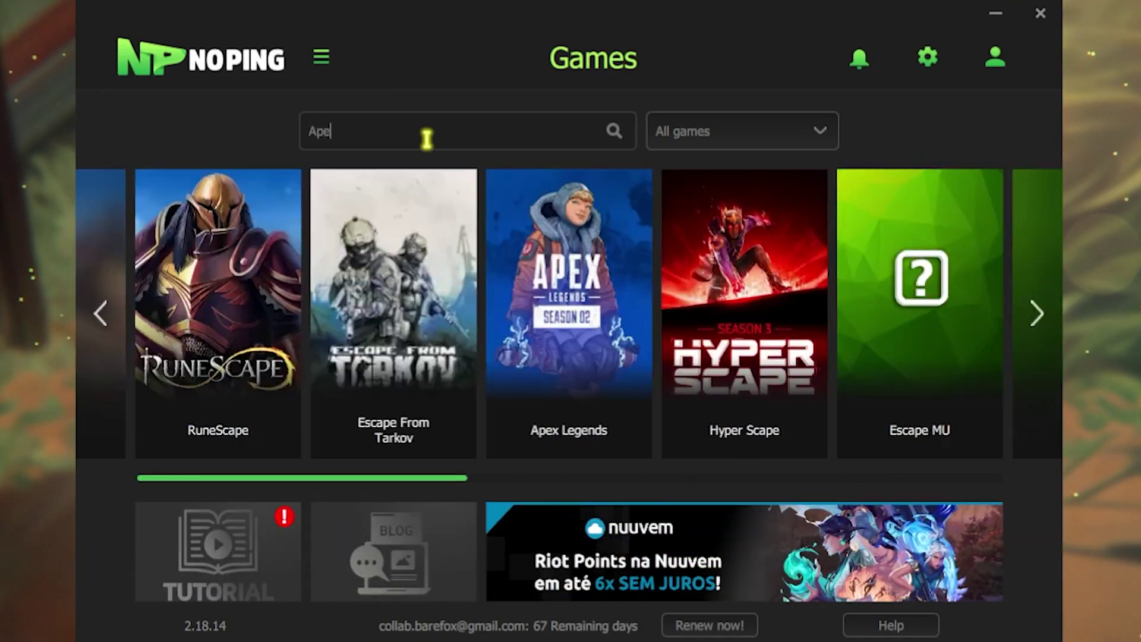
mouse_move(207, 324)
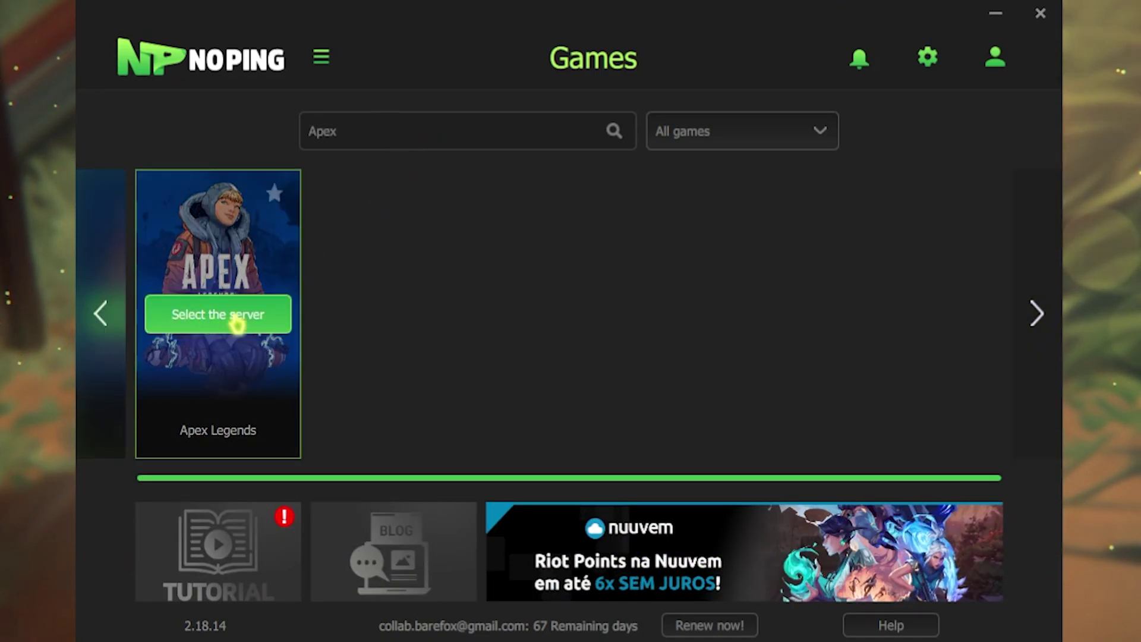
left_click(231, 329)
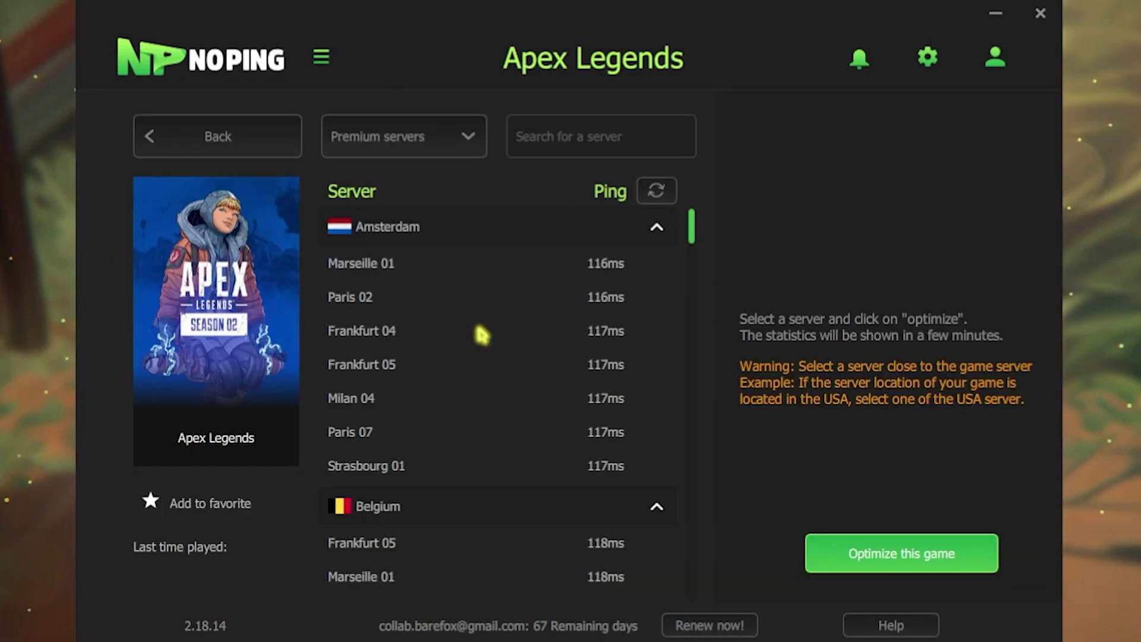
scroll(481, 334, "down", 10)
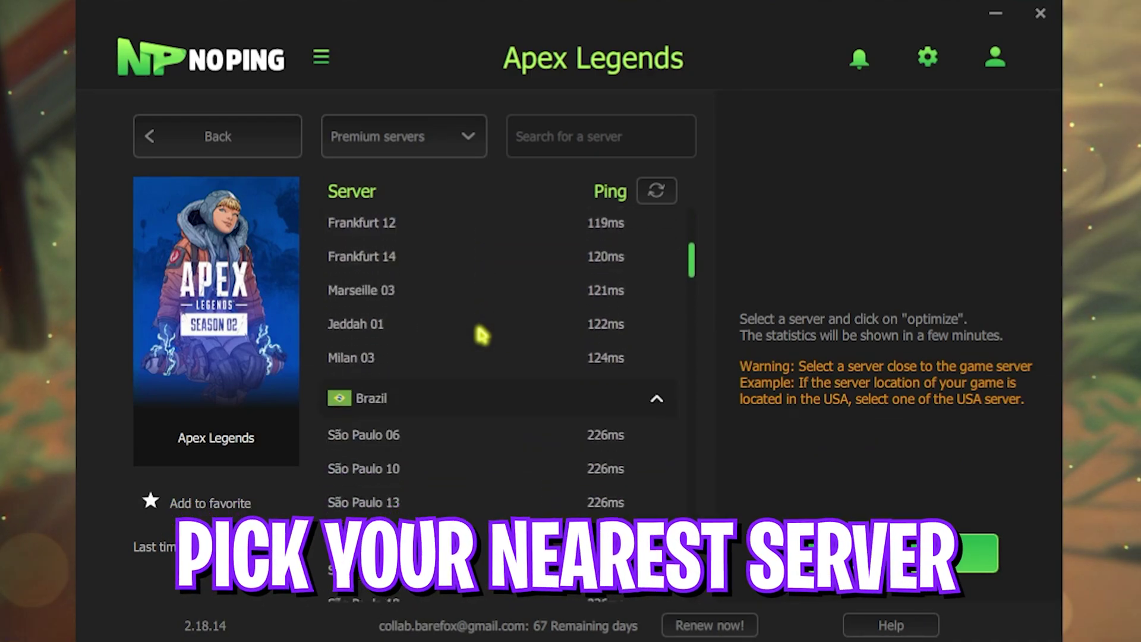
scroll(481, 335, "down", 15)
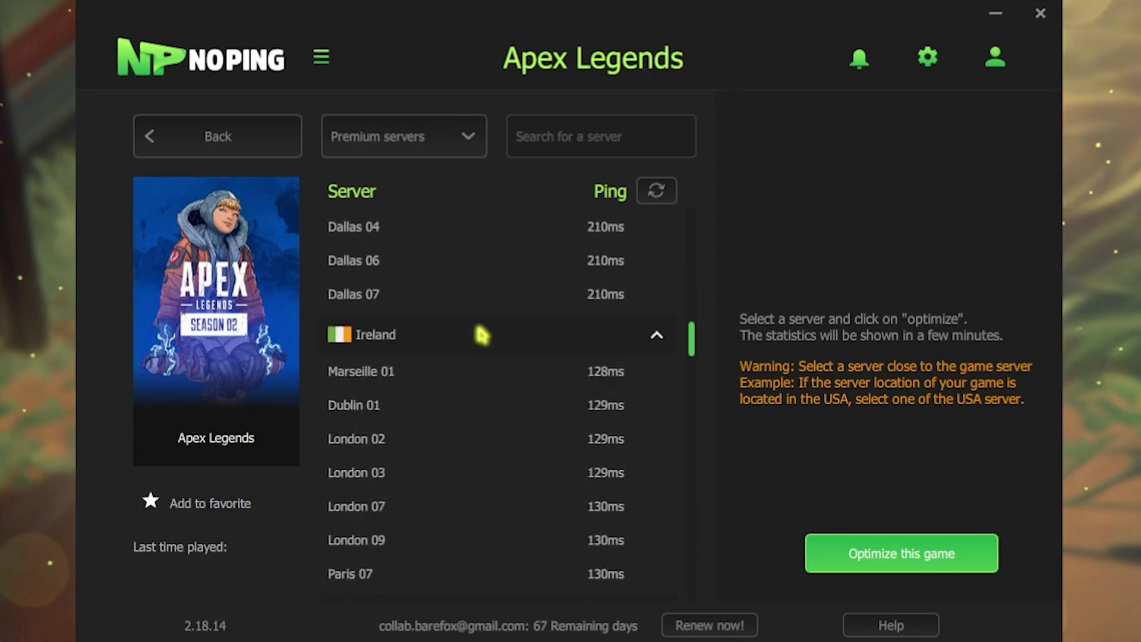
left_click(400, 295)
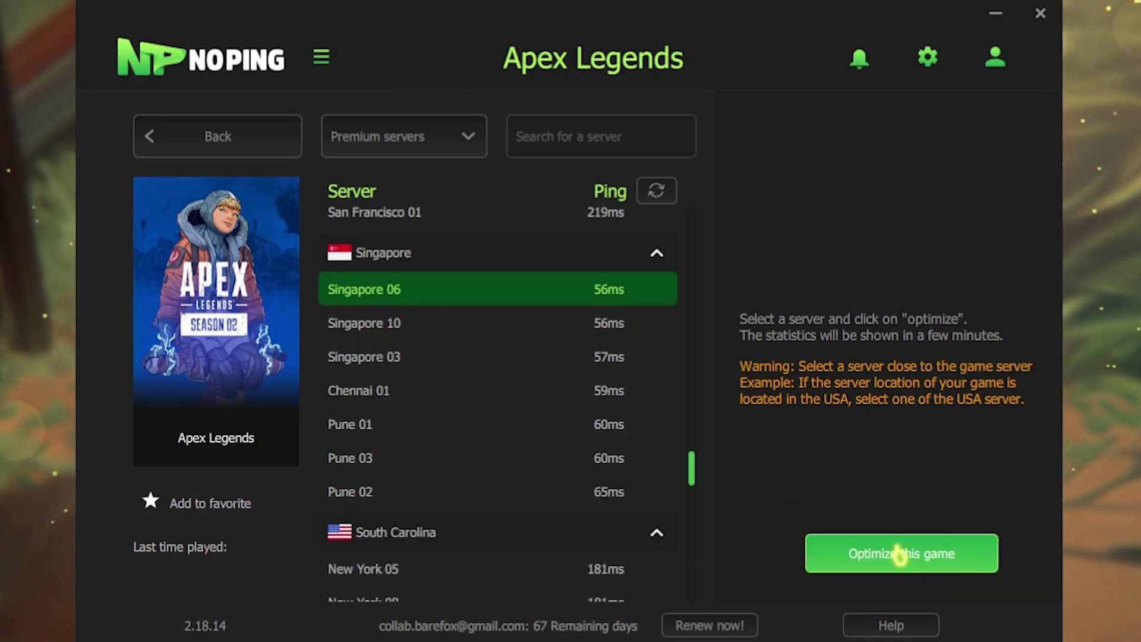
left_click(898, 554)
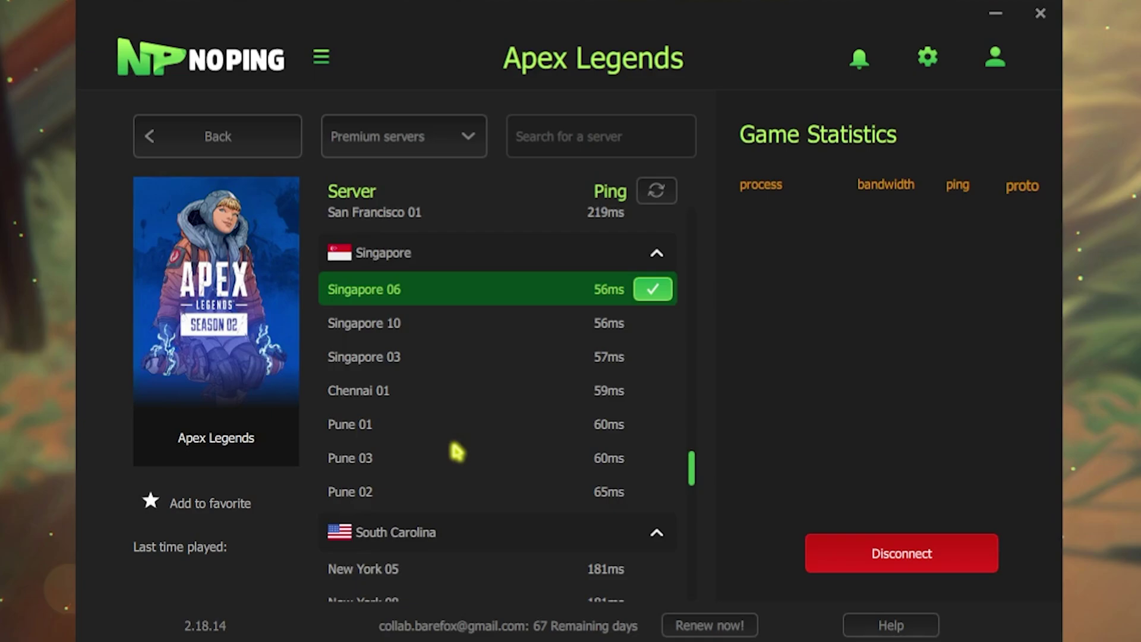
scroll(451, 442, "down", 3)
scroll(454, 425, "up", 3)
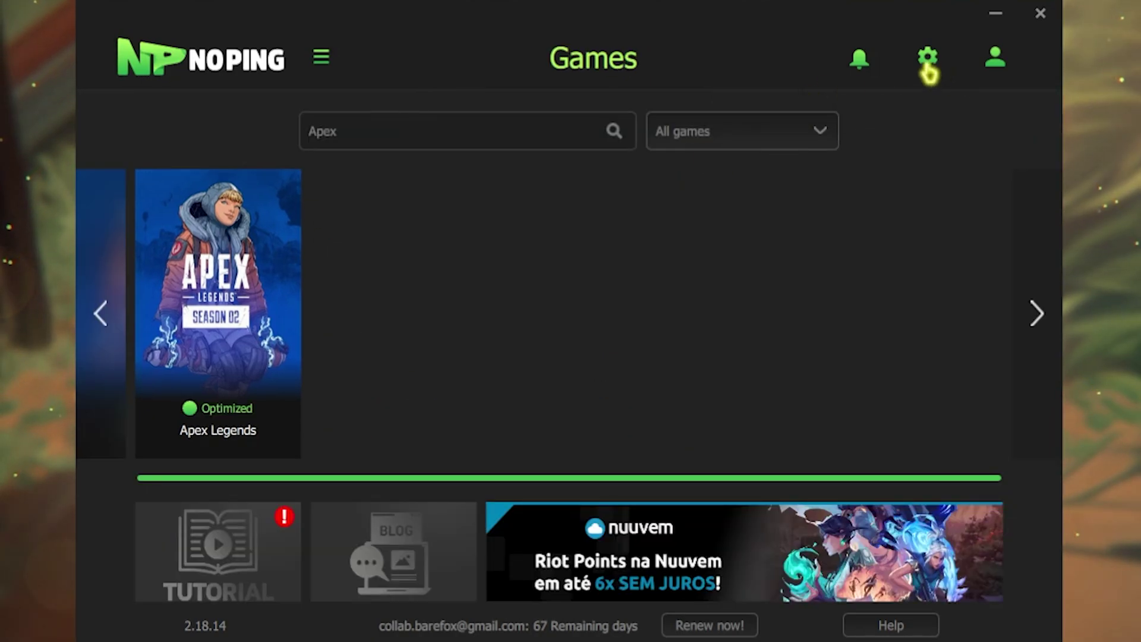
- Switch on the Turbo Games toggle in NoPing's settings
left_click(927, 66)
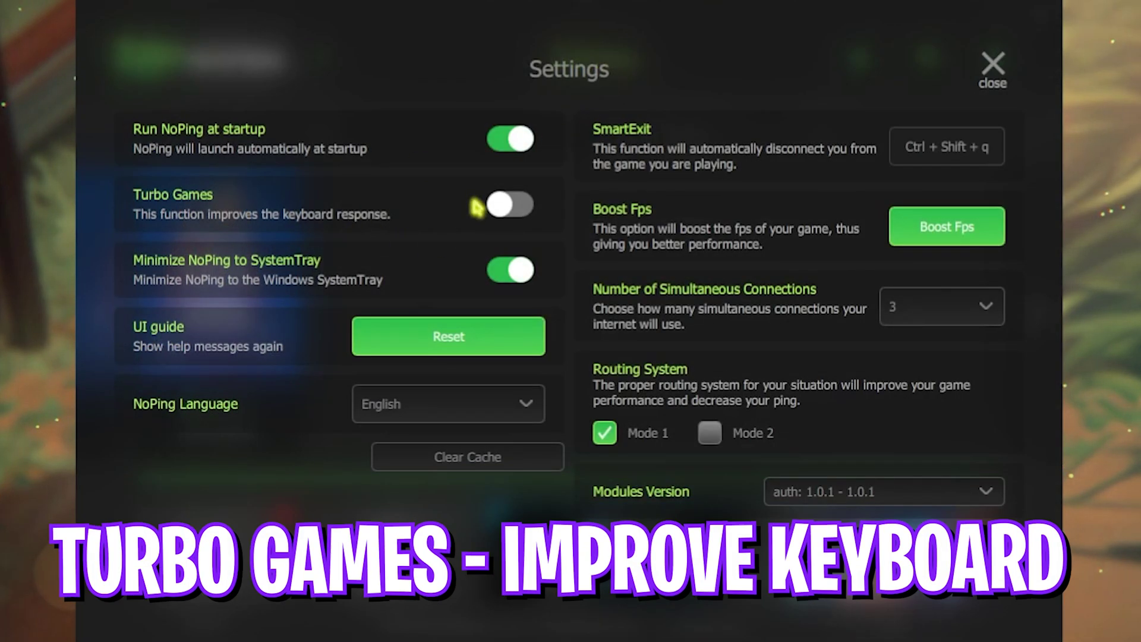
left_click(482, 208)
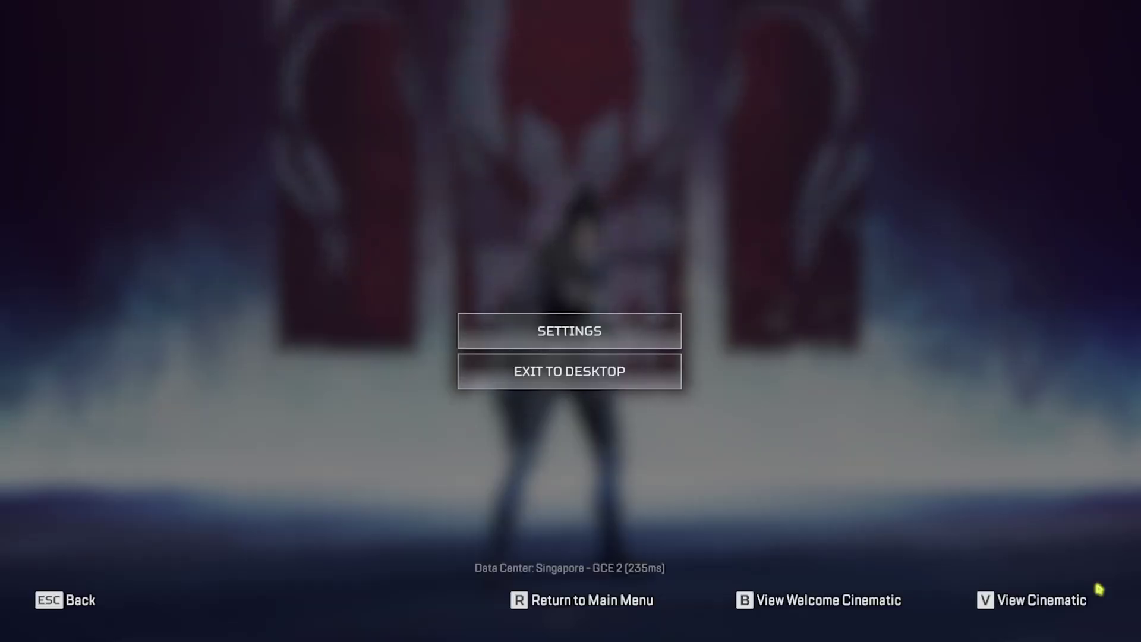
- Go to the Video tab of Apex Legends' settings and scroll through the options
left_click(602, 344)
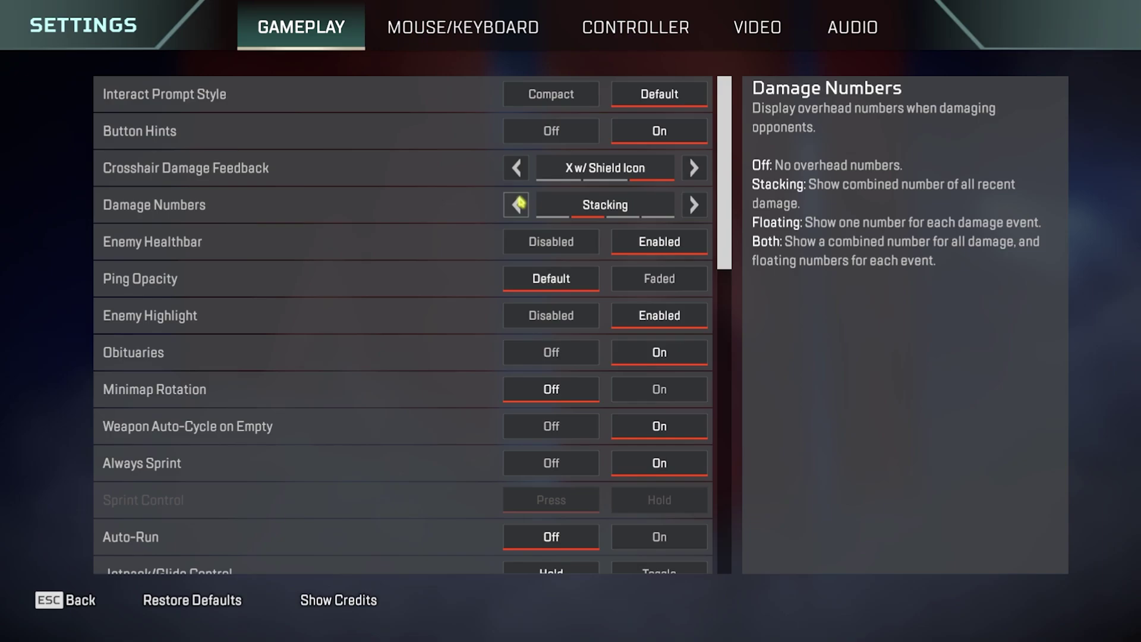
left_click(770, 36)
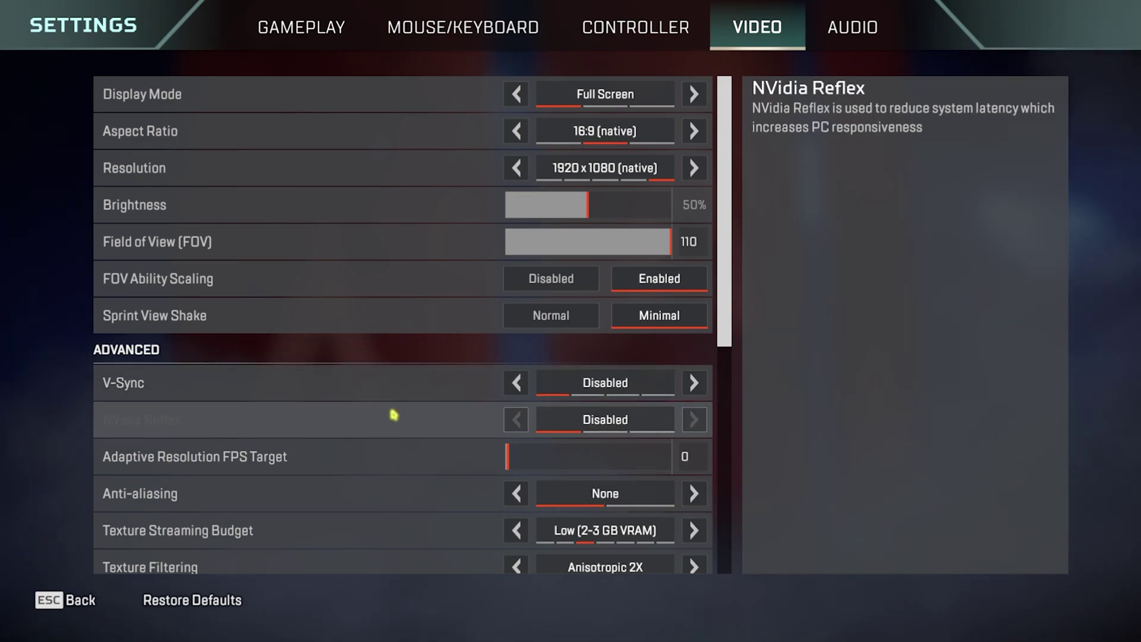
scroll(393, 414, "down", 3)
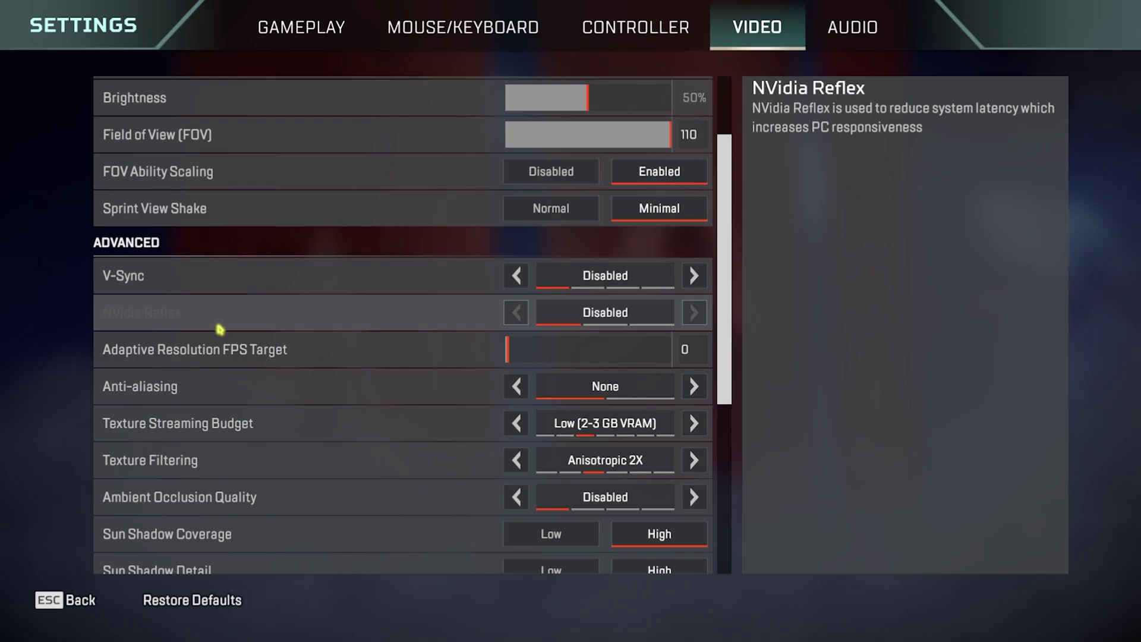
scroll(238, 335, "down", 1)
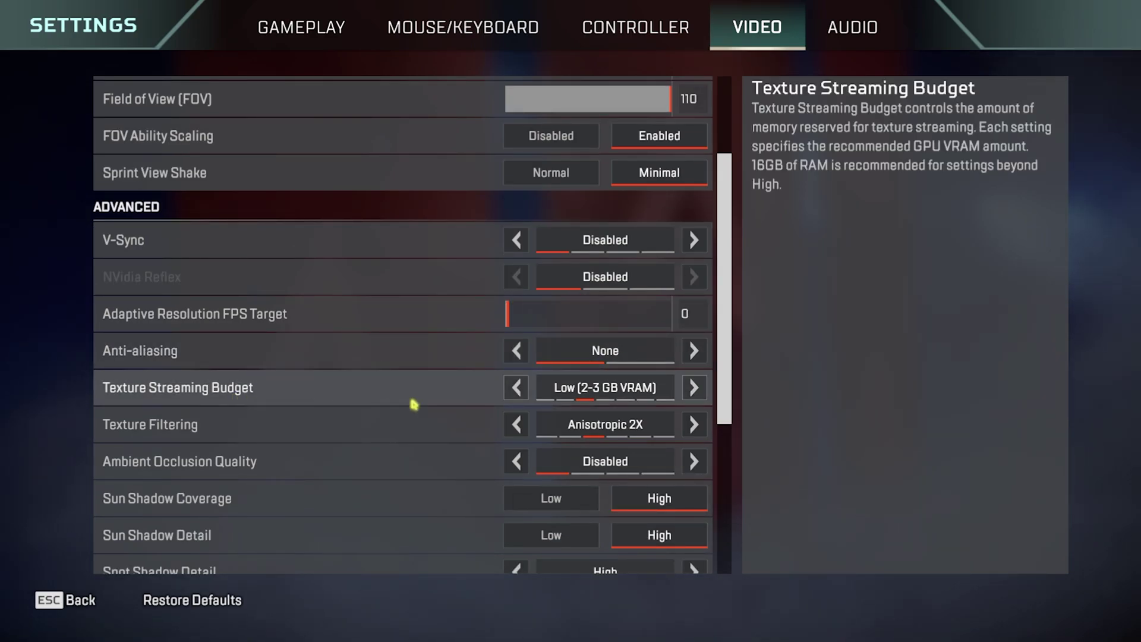
- Keep Texture Streaming Budget at Low and Texture Filtering at Anisotropic 2X
left_click(693, 388)
left_click(516, 388)
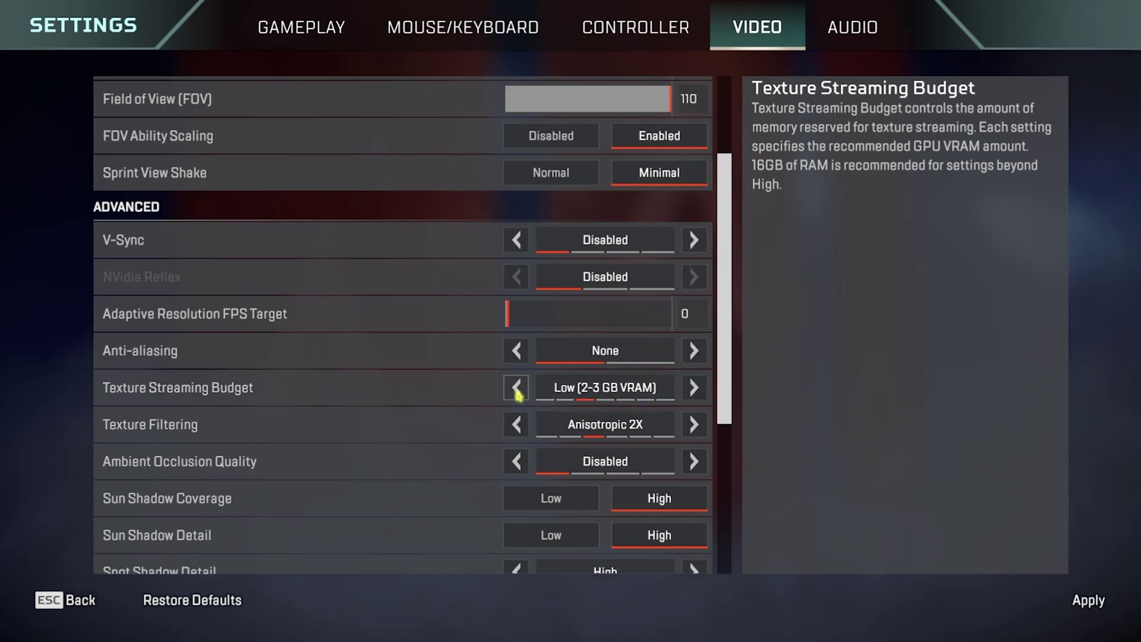
left_click(517, 388)
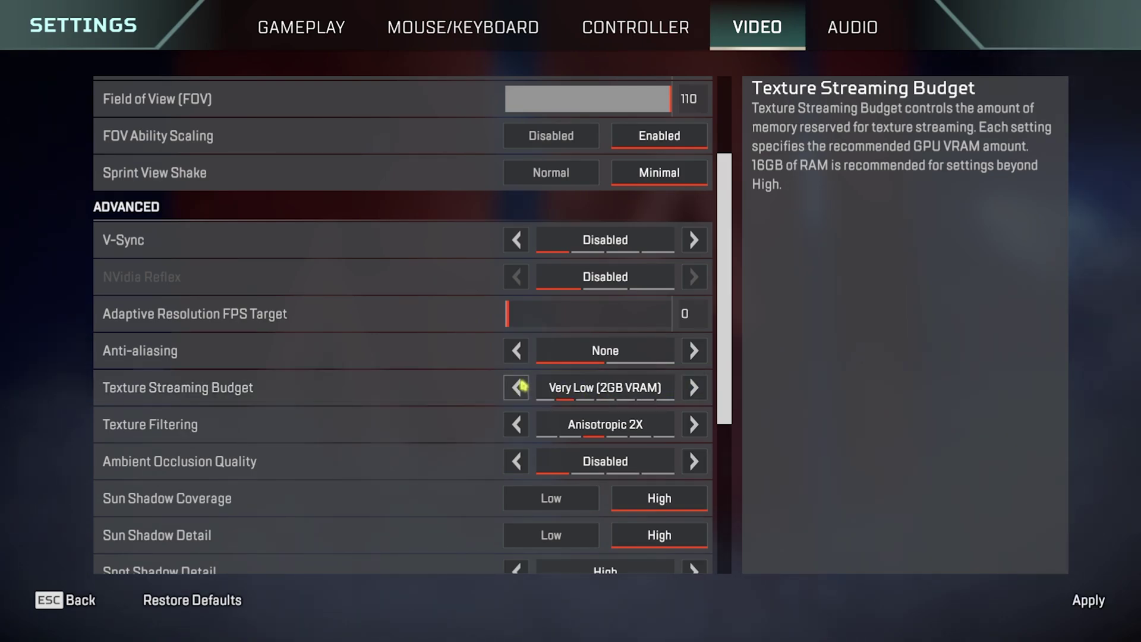
left_click(693, 387)
scroll(701, 381, "down", 2)
left_click(515, 353)
left_click(514, 353)
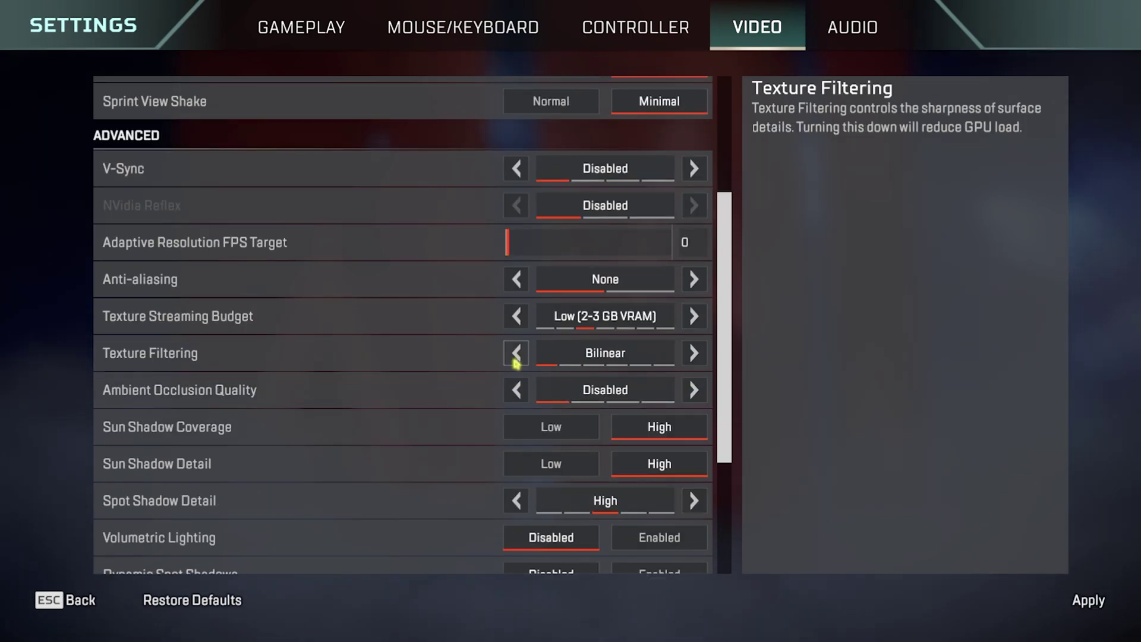
left_click(693, 353)
left_click(693, 353)
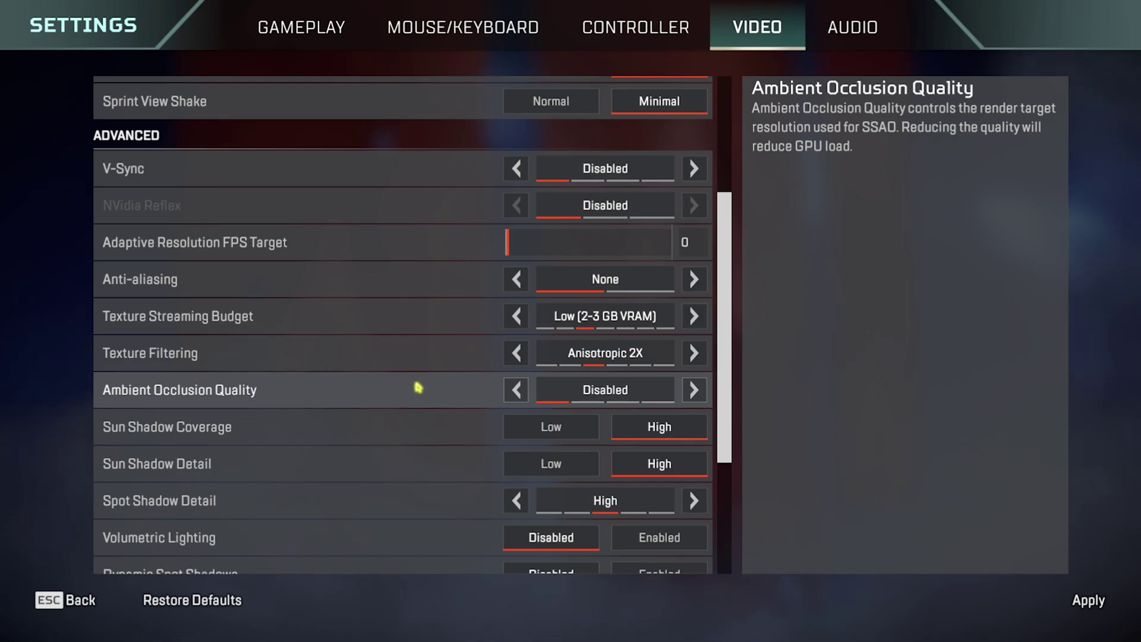
- Lower Spot Shadow Detail and Map Detail from High to Low
scroll(418, 388, "down", 2)
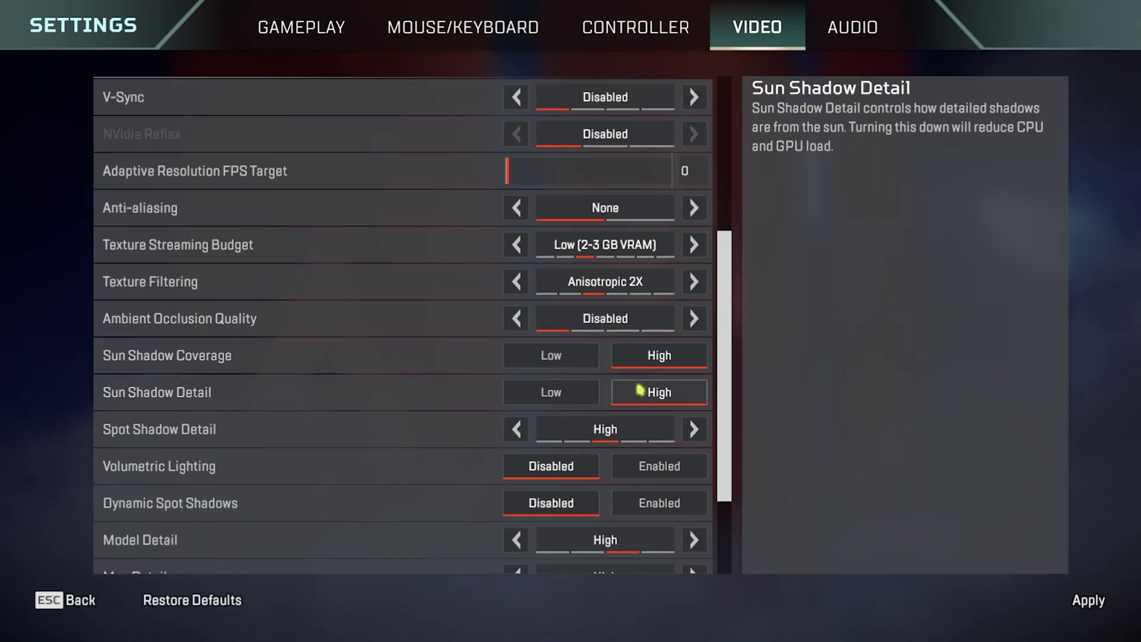
left_click(517, 430)
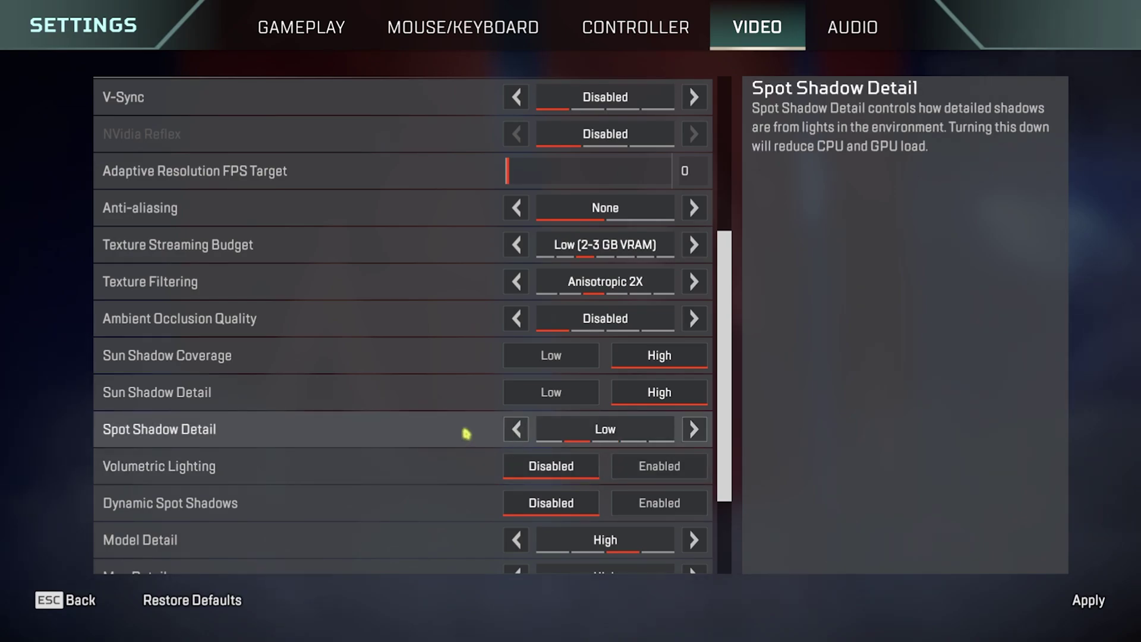
scroll(458, 432, "down", 1)
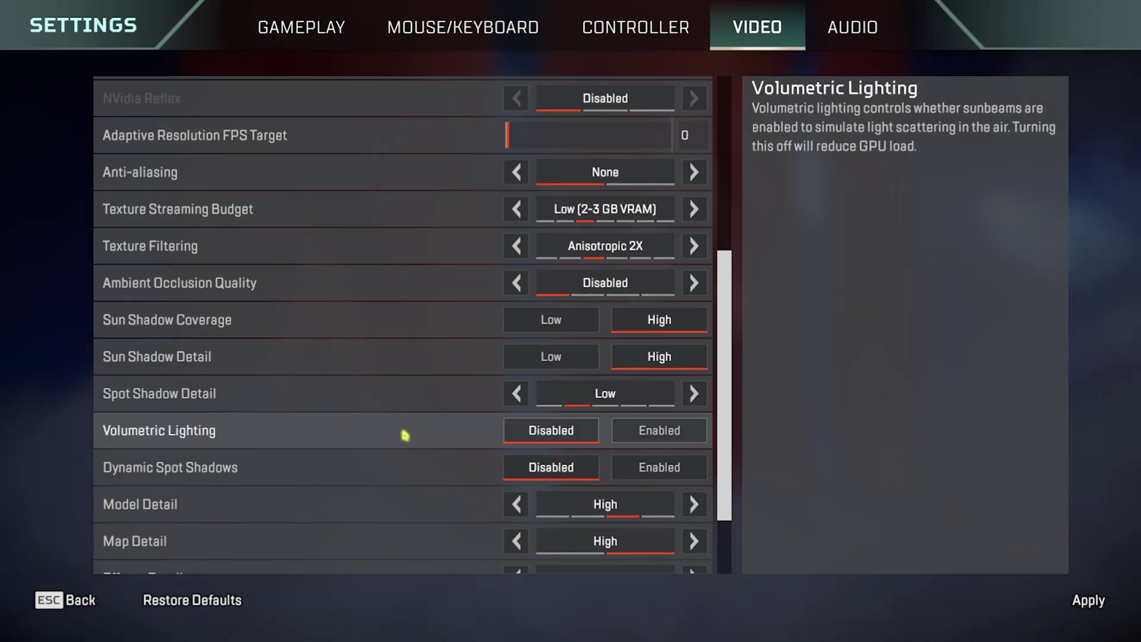
scroll(405, 435, "down", 1)
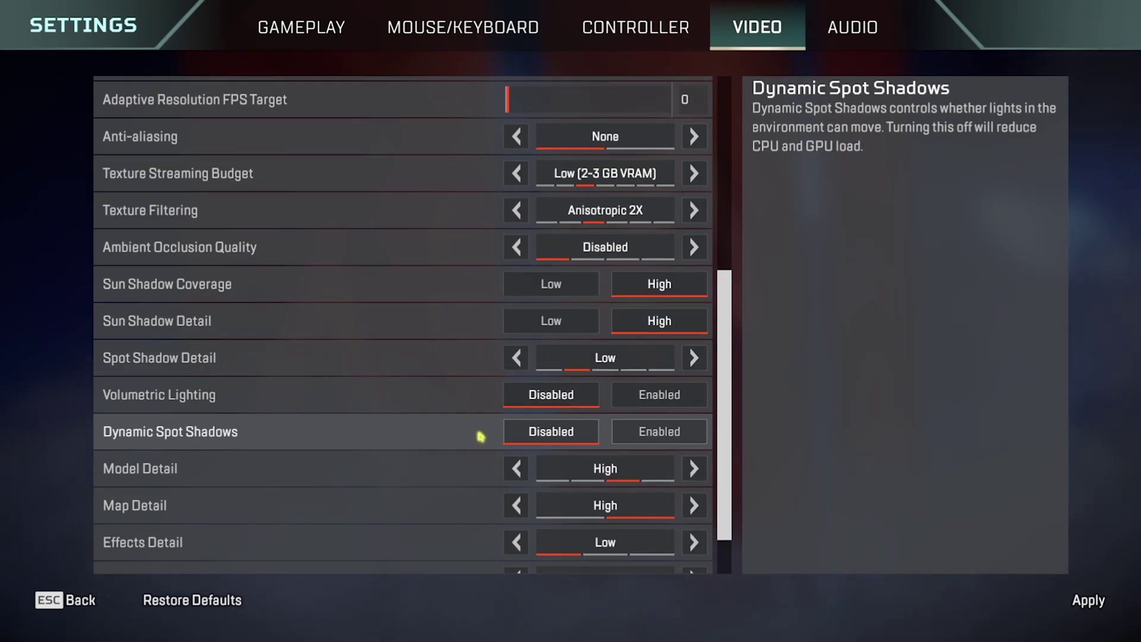
scroll(481, 437, "down", 2)
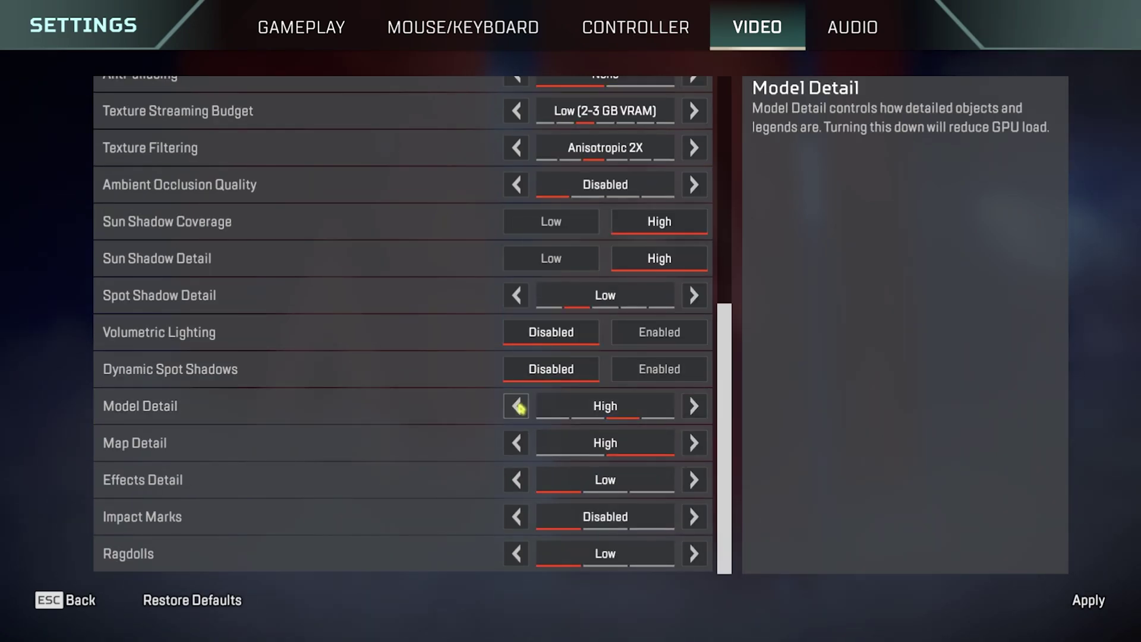
left_click(516, 443)
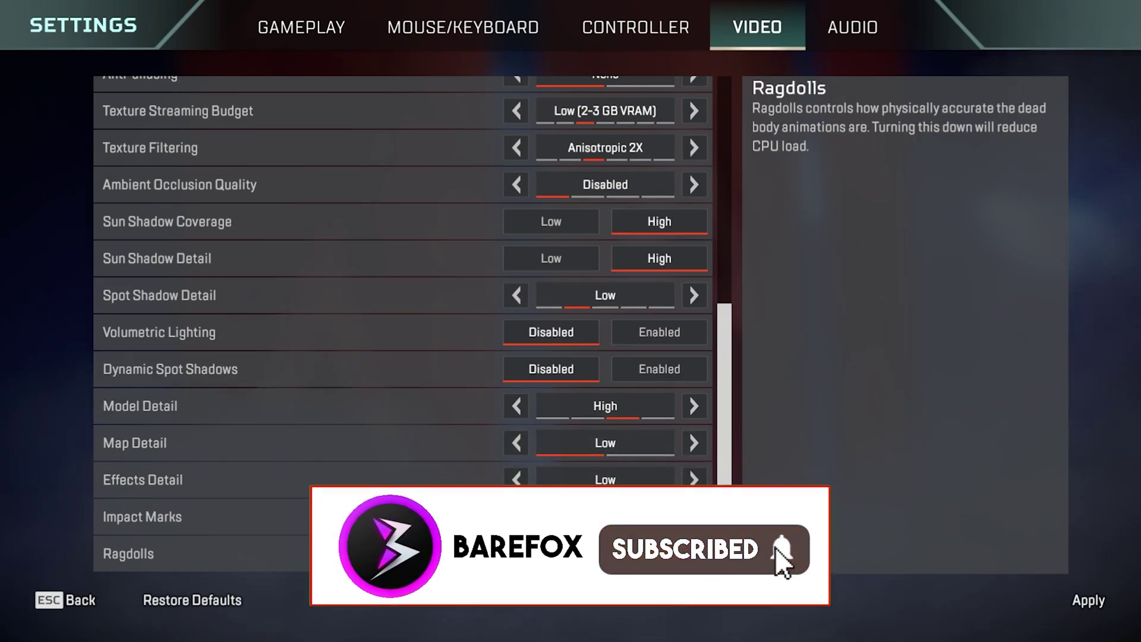
- Scroll back to the top of the Video settings
scroll(497, 400, "up", 10)
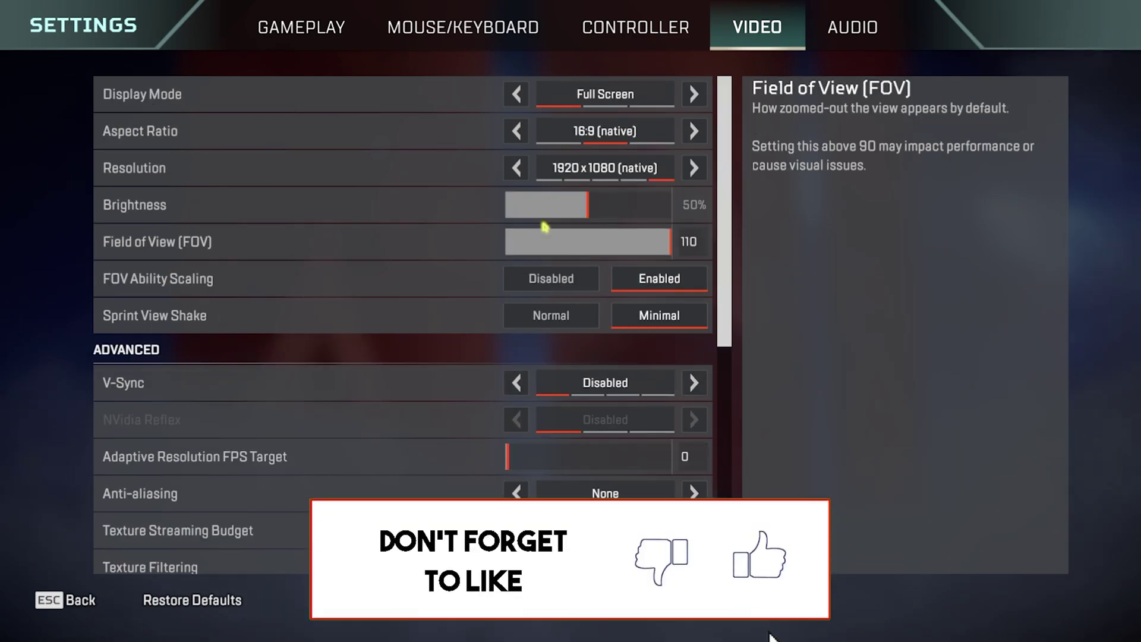